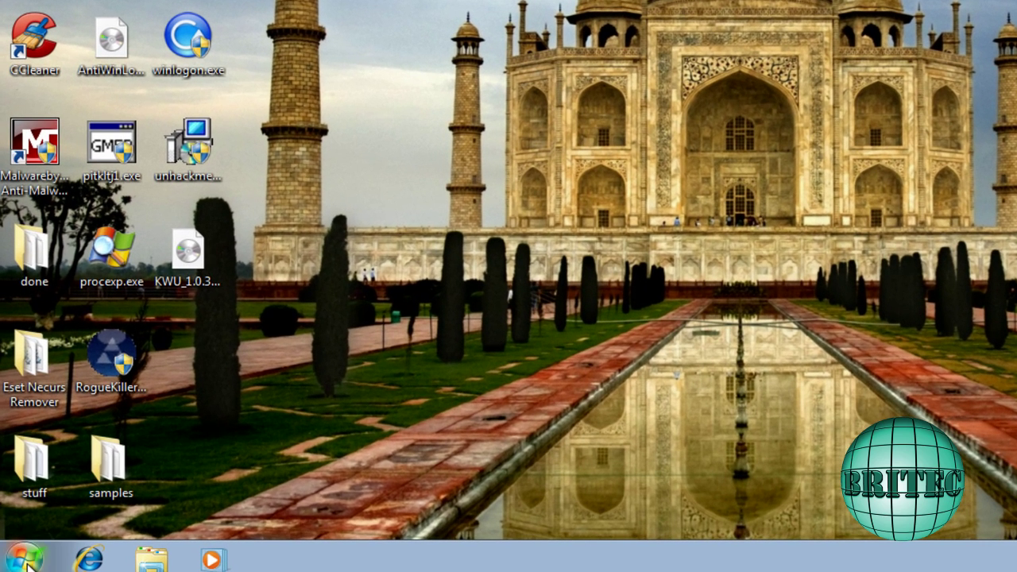
- Find cmd.exe and start it as administrator, allowing it to make changes to the computer
left_click(24, 559)
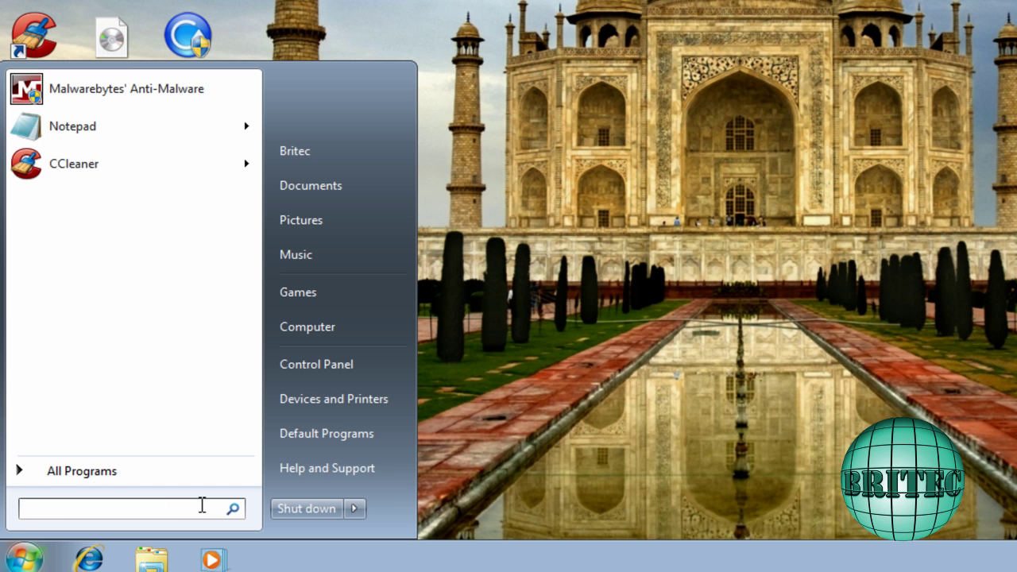
type("cmd")
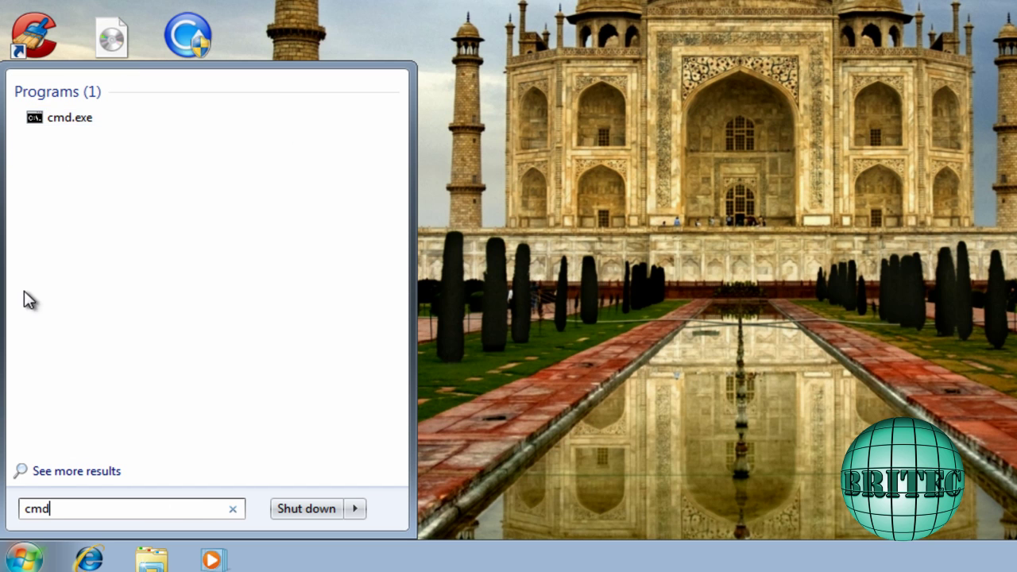
right_click(64, 118)
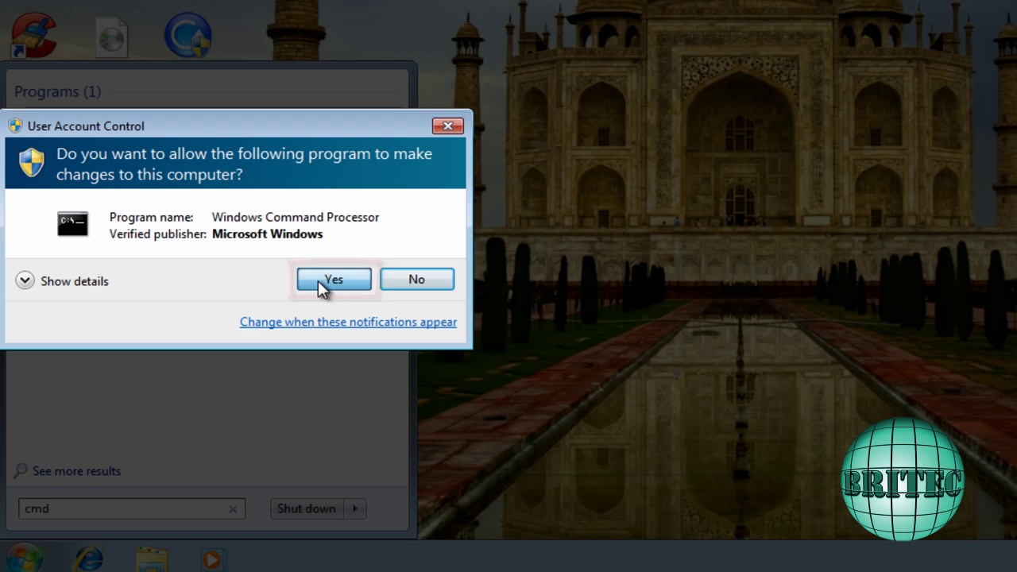
left_click(322, 283)
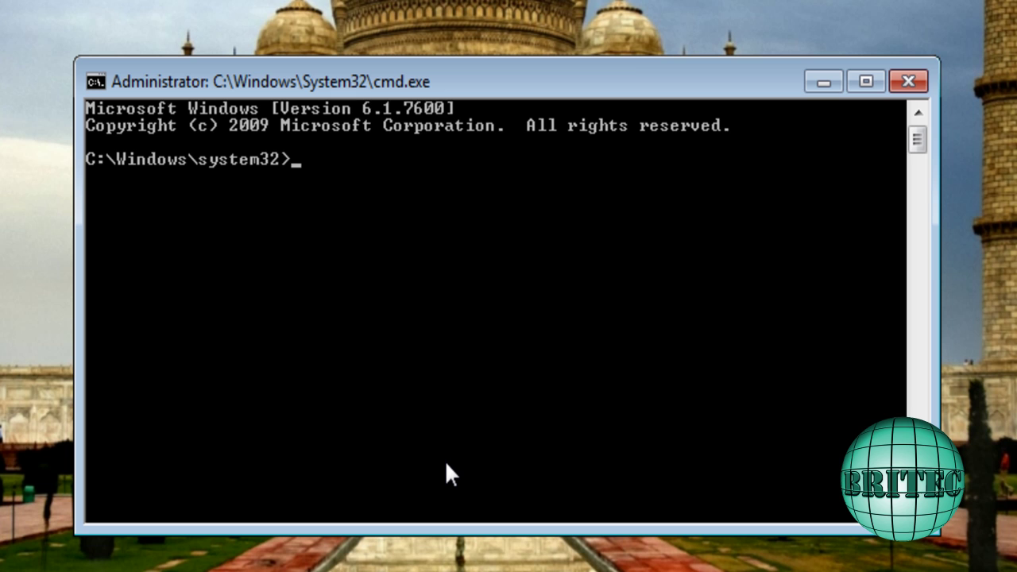
- Run the system file check with sfc /scannow and minimize the command window
type("sfc")
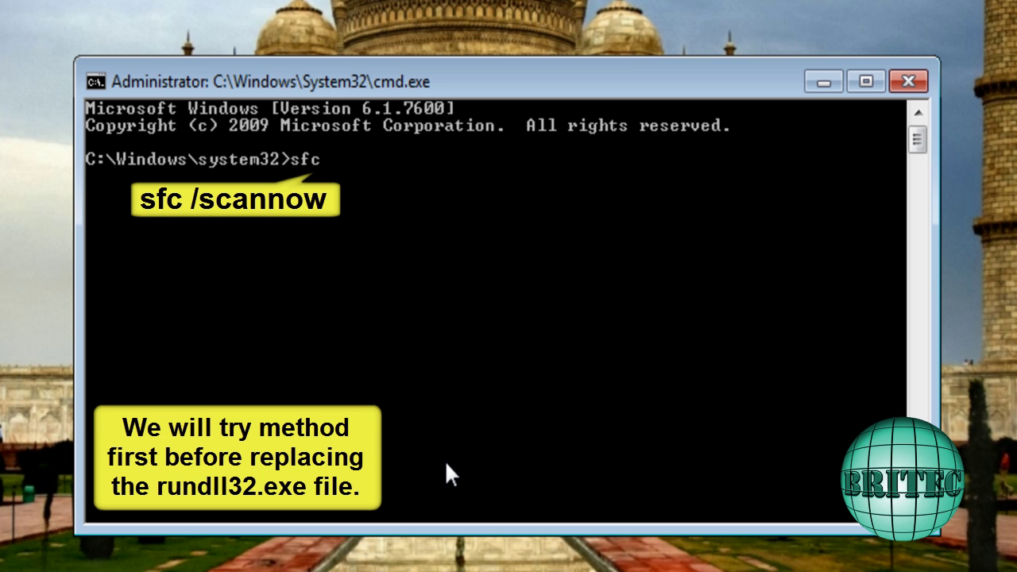
type(" /scannow")
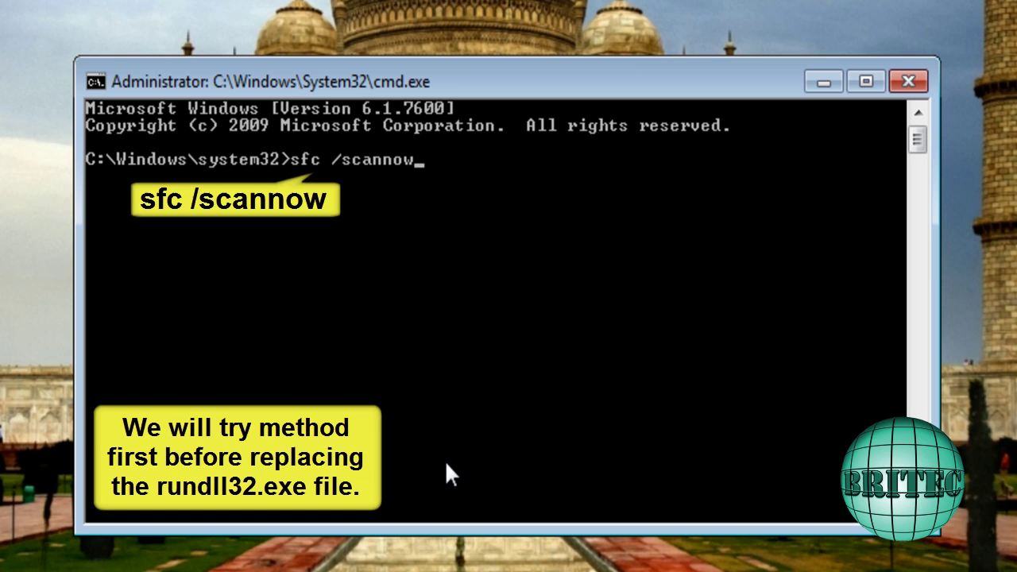
key("Return")
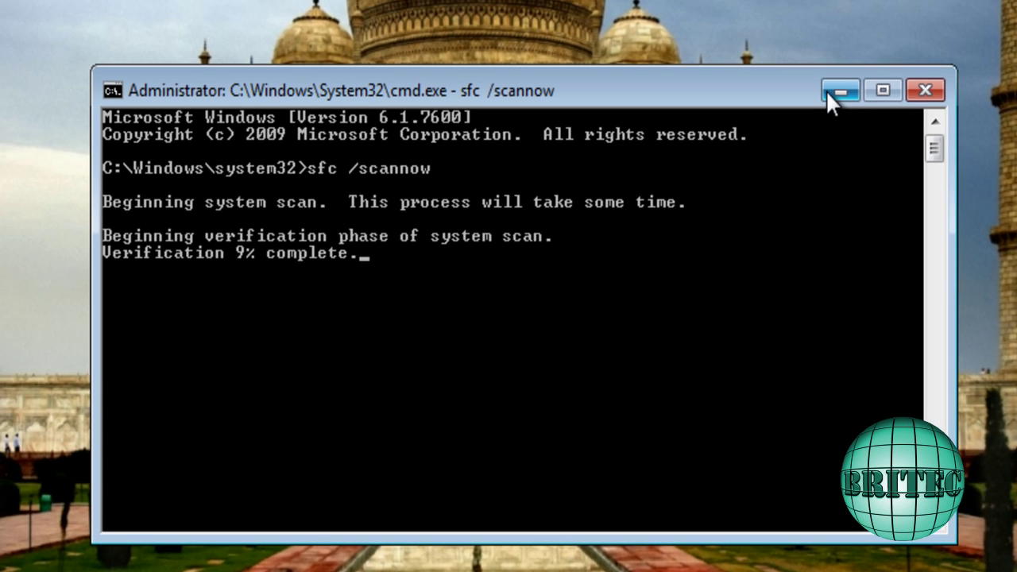
left_click(824, 82)
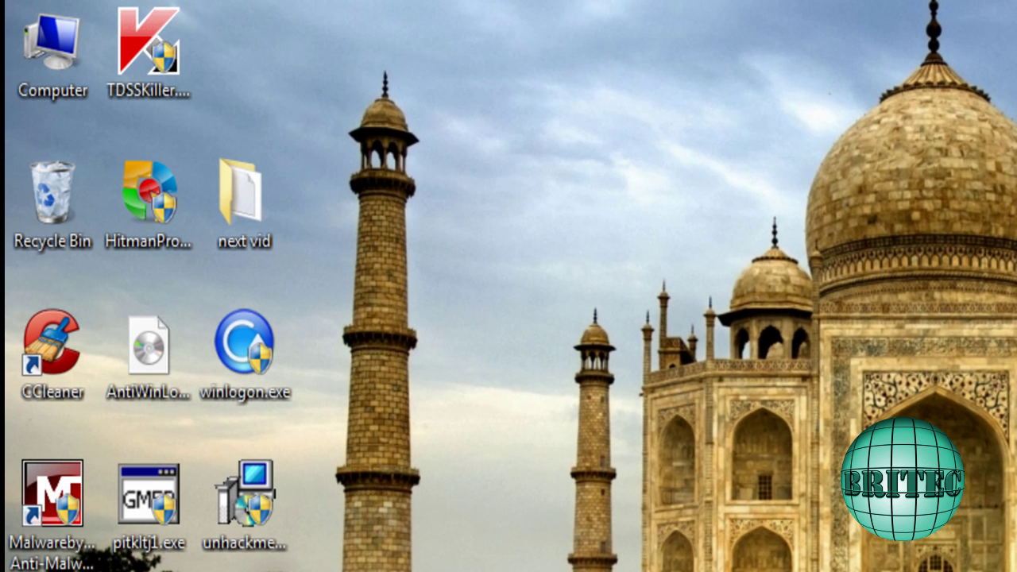
- Open the Windows\Logs\CBS folder on Local Disk (C:)
double_click(57, 39)
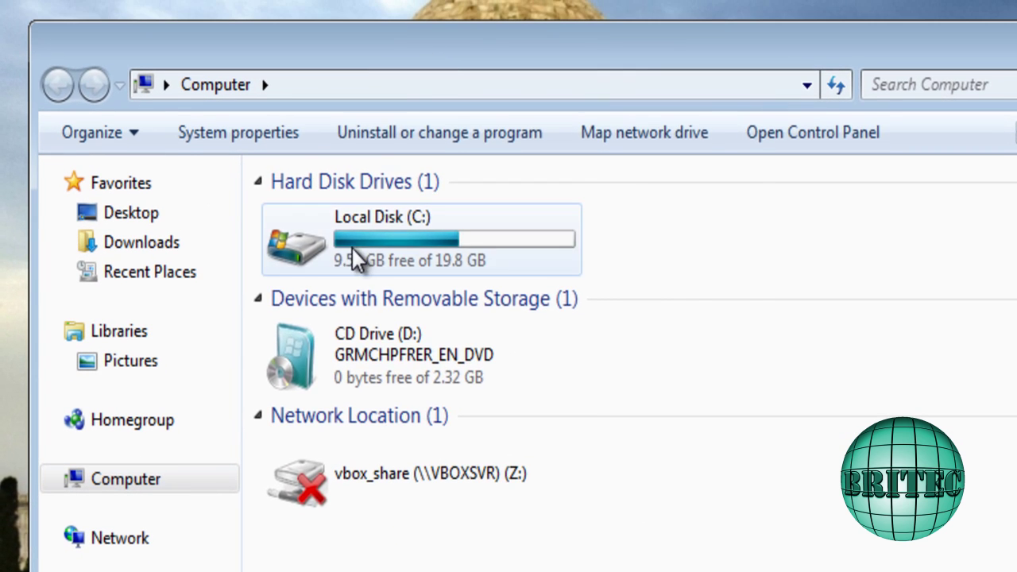
double_click(353, 197)
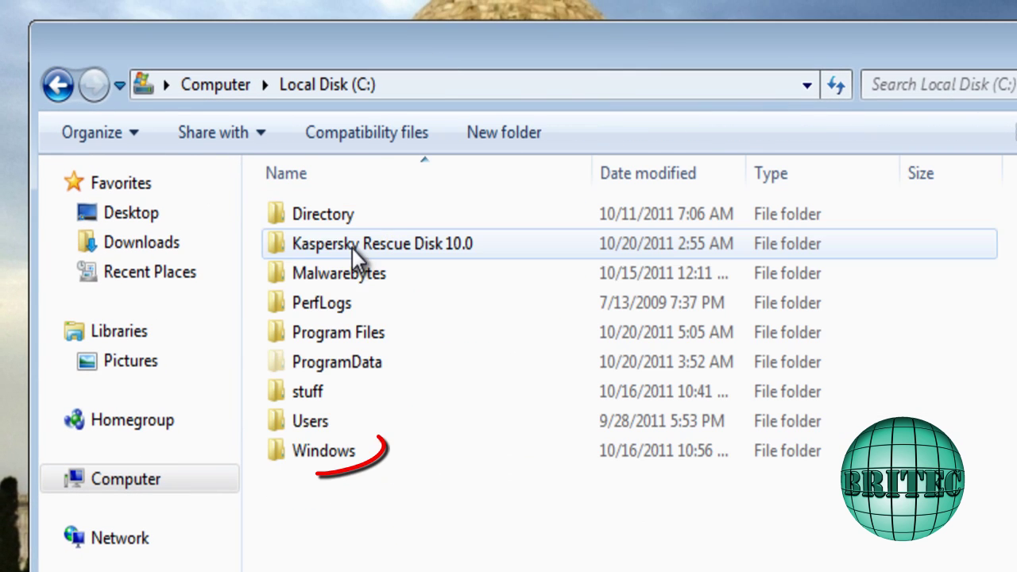
double_click(312, 446)
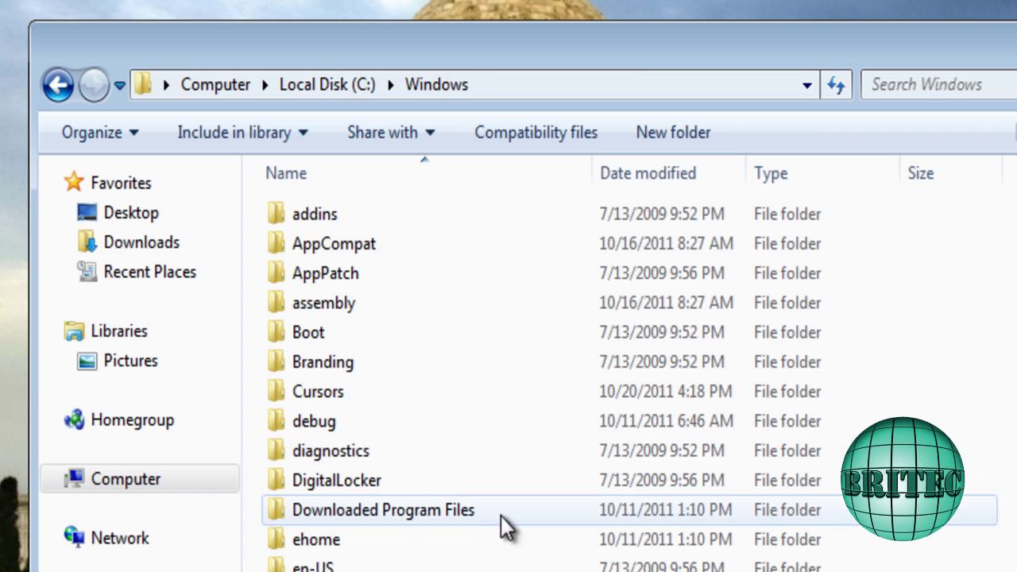
scroll(410, 479, "down", 2)
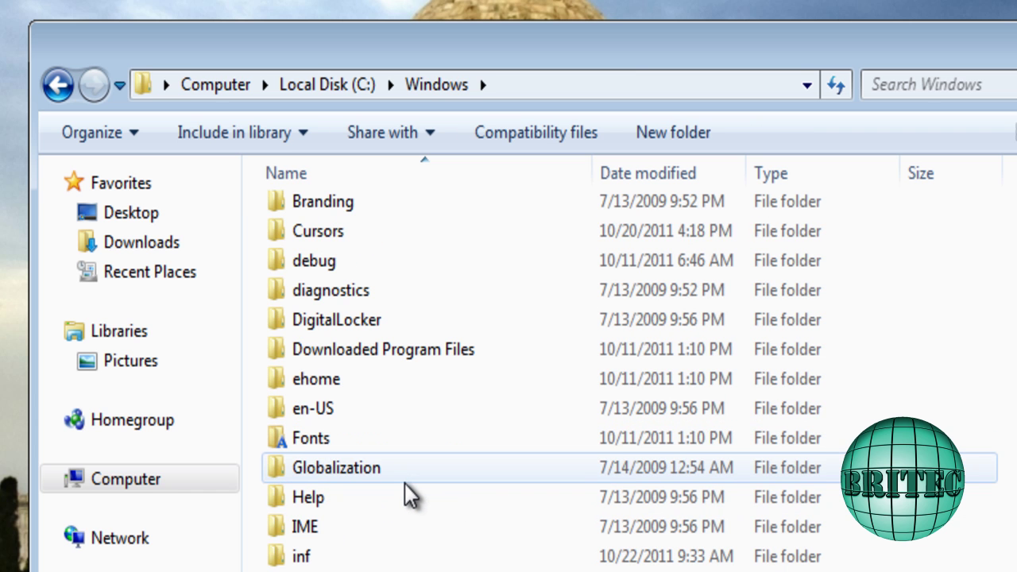
scroll(405, 483, "down", 1)
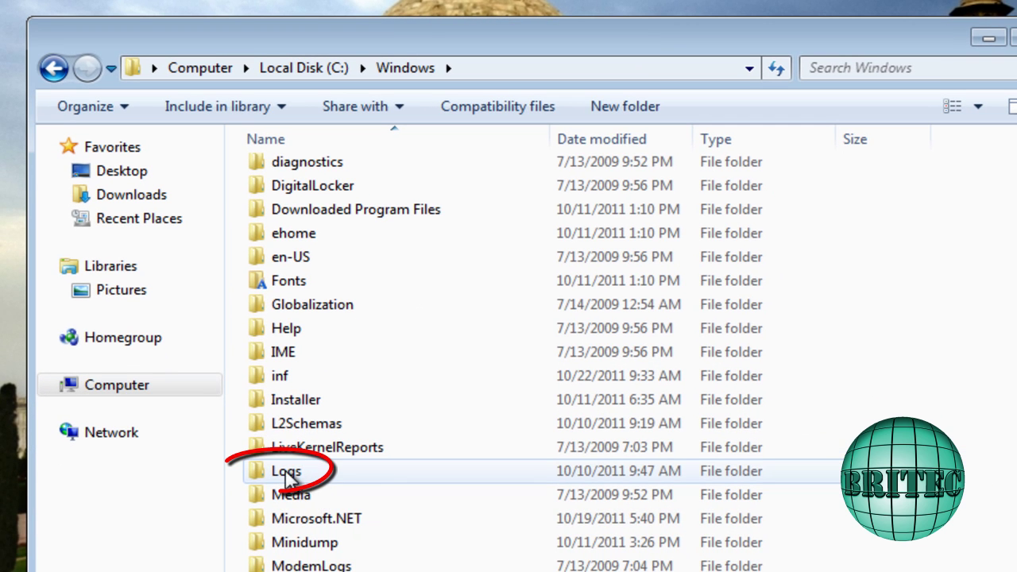
double_click(287, 472)
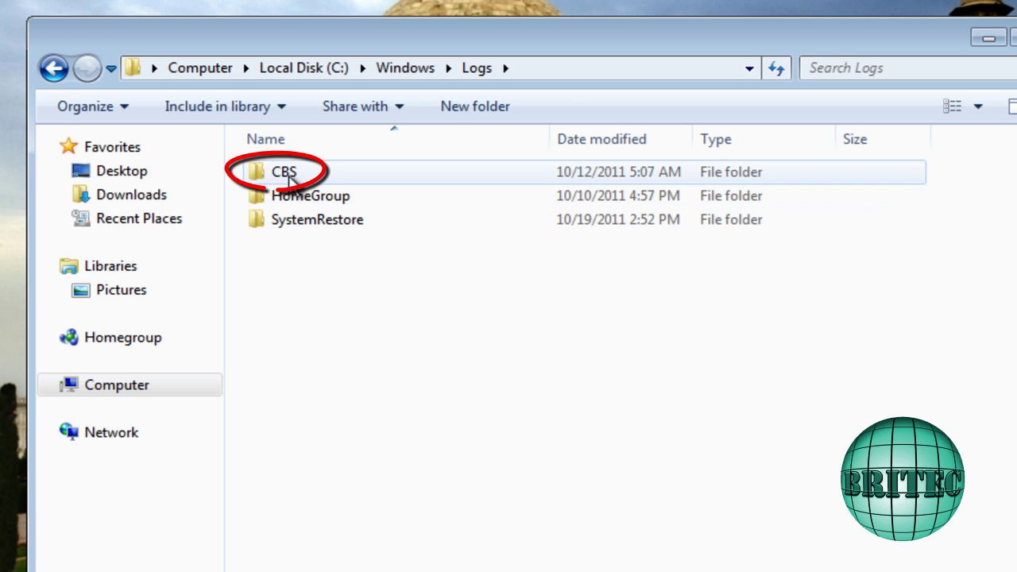
double_click(282, 176)
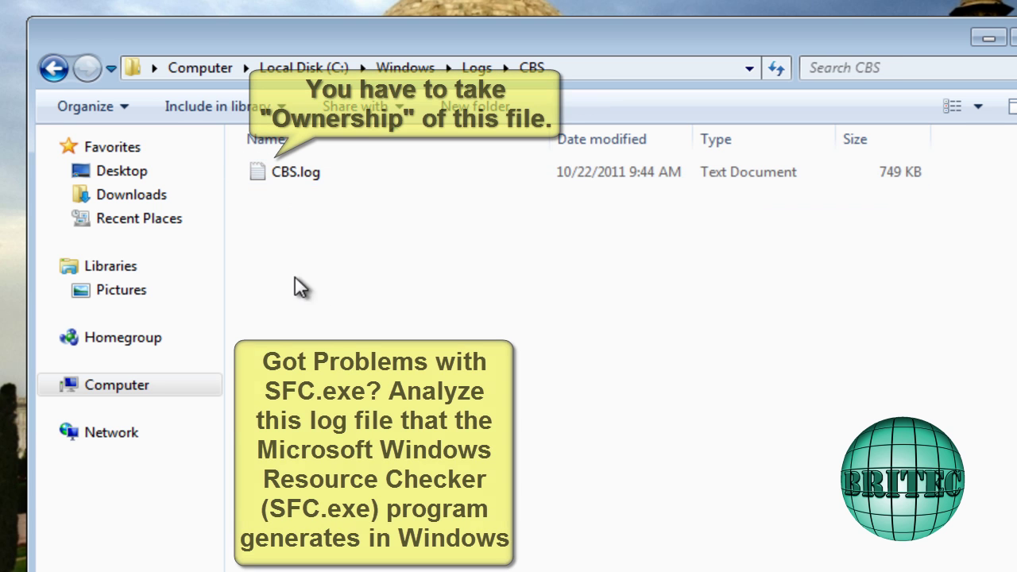
- Open CBS.log in Notepad and look through its system file verification and repair entries
right_click(291, 173)
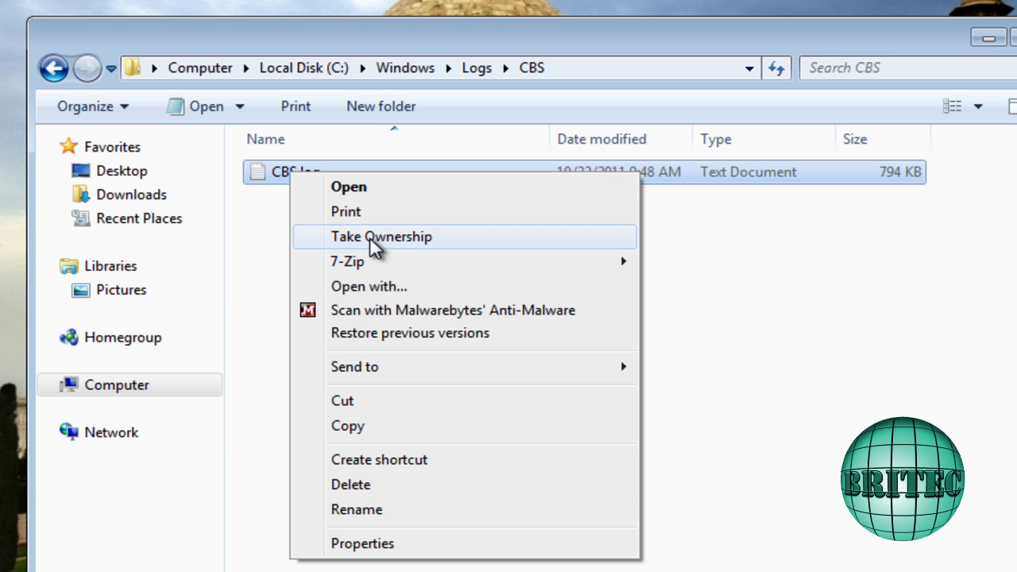
left_click(268, 250)
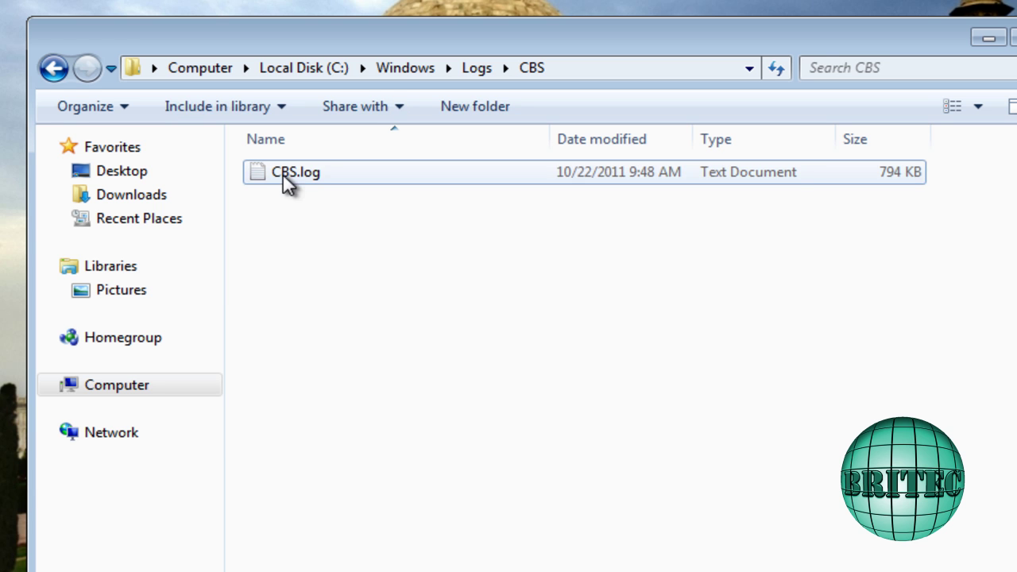
double_click(288, 182)
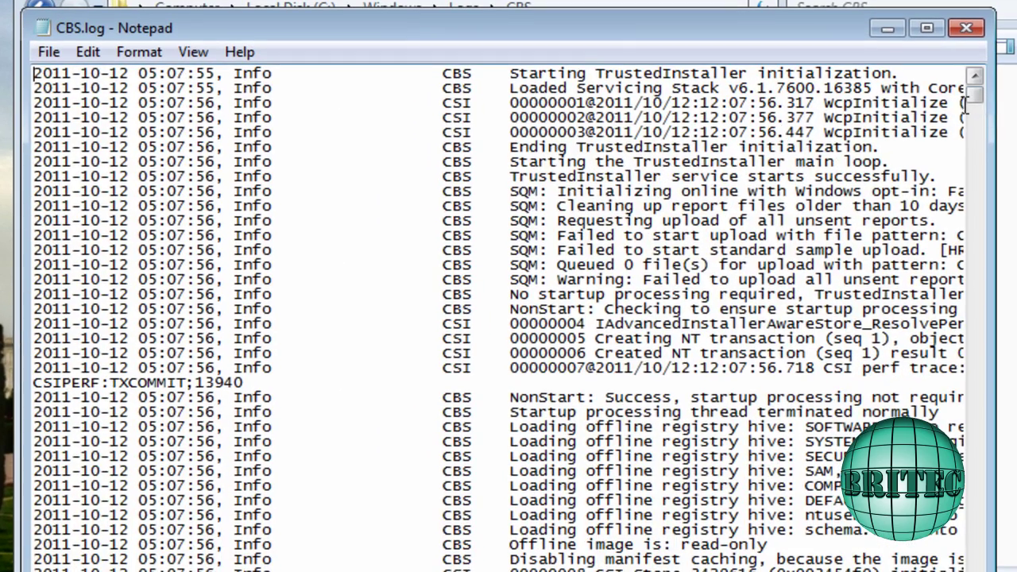
left_click_drag(975, 94, 974, 126)
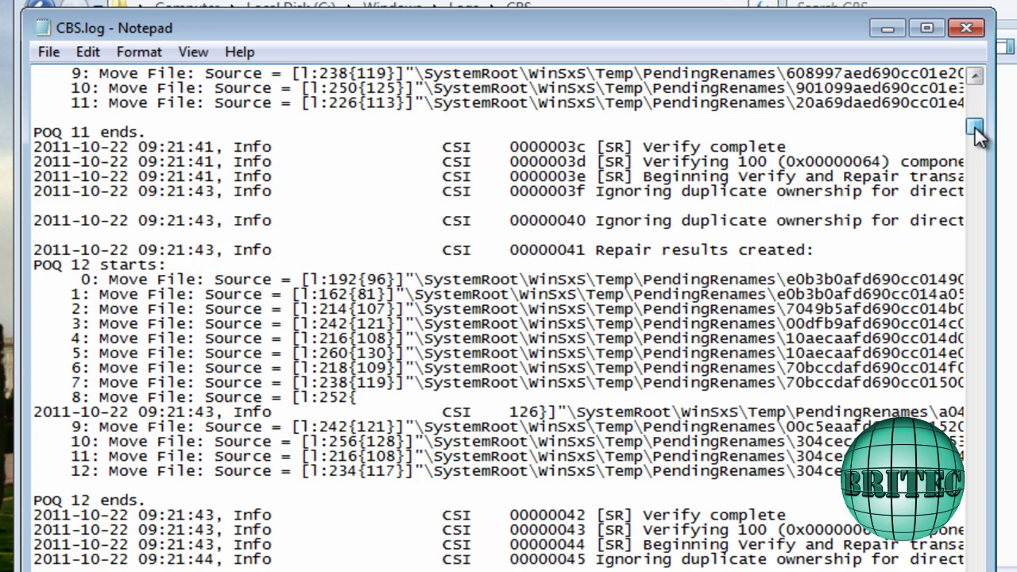
left_click_drag(974, 125, 971, 135)
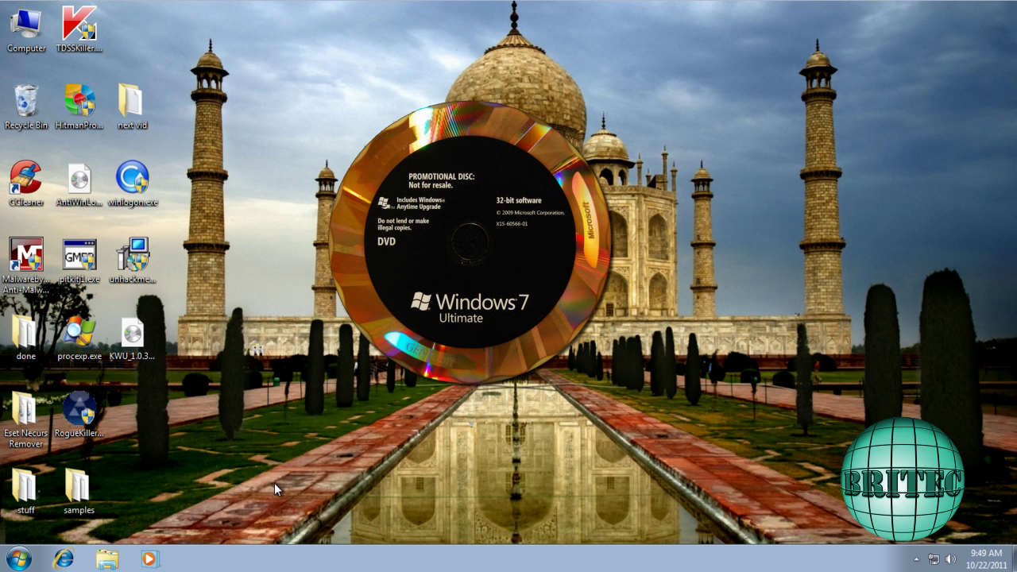
- Open the contents of the Windows 7 disc in CD Drive (D:) and go to its sources folder
double_click(25, 33)
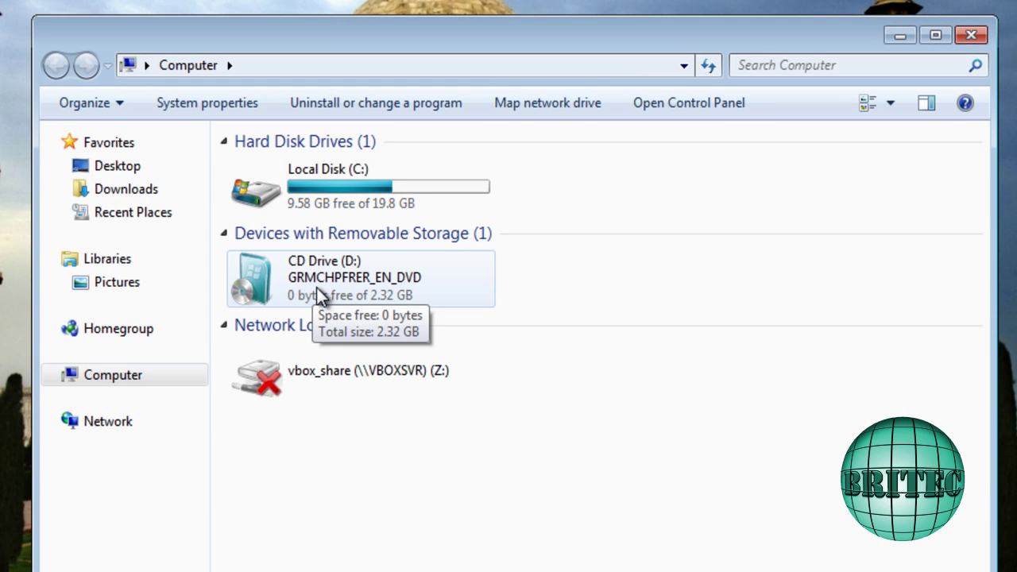
right_click(313, 277)
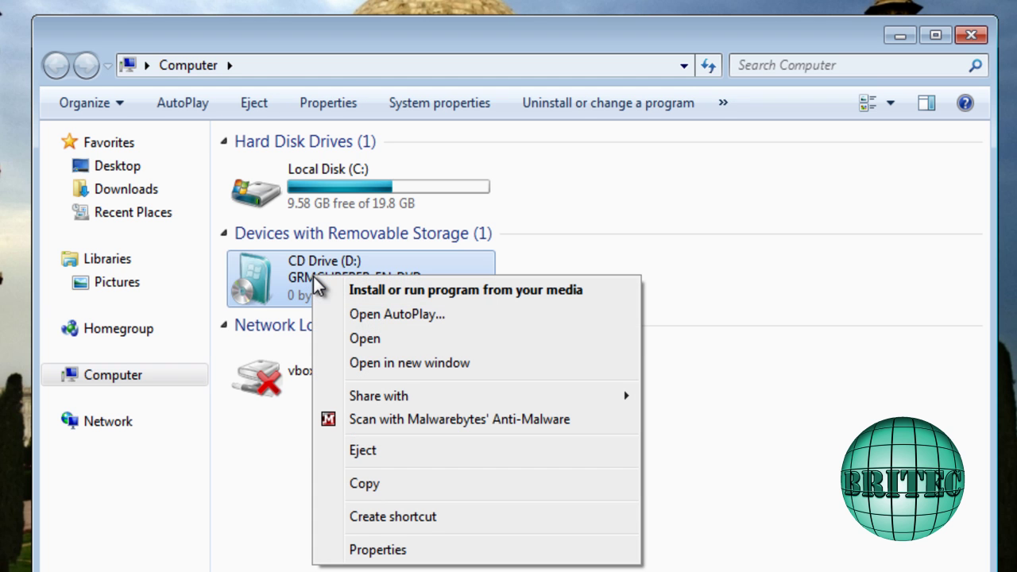
left_click(360, 339)
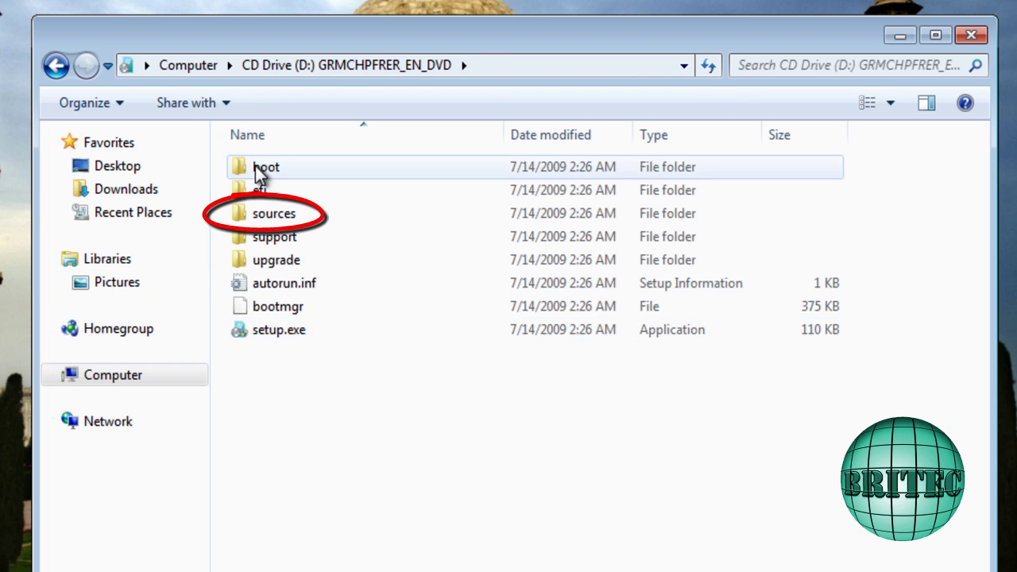
double_click(260, 216)
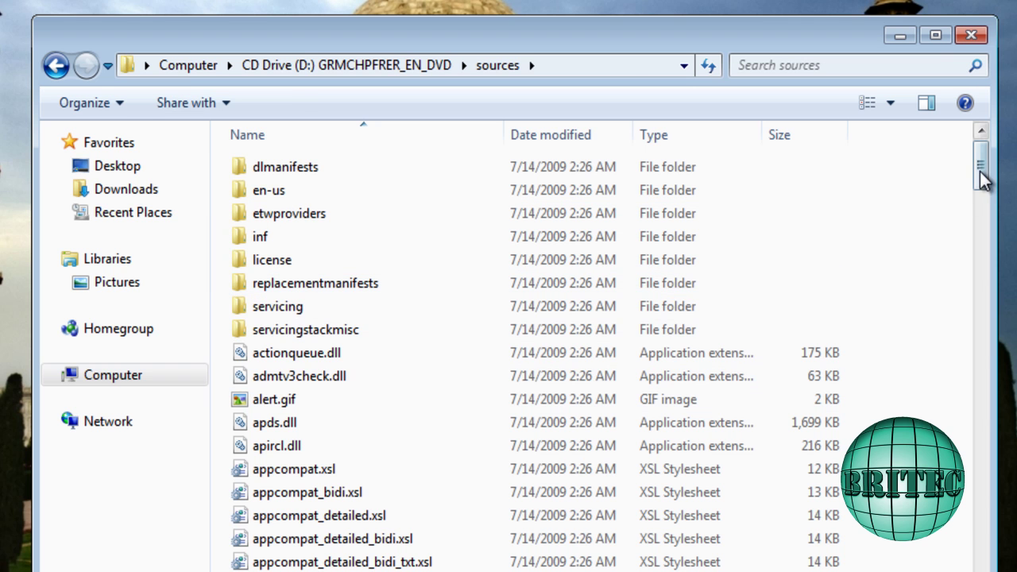
- Open install.wim from the sources folder as an archive in 7-Zip
left_click_drag(981, 179, 967, 319)
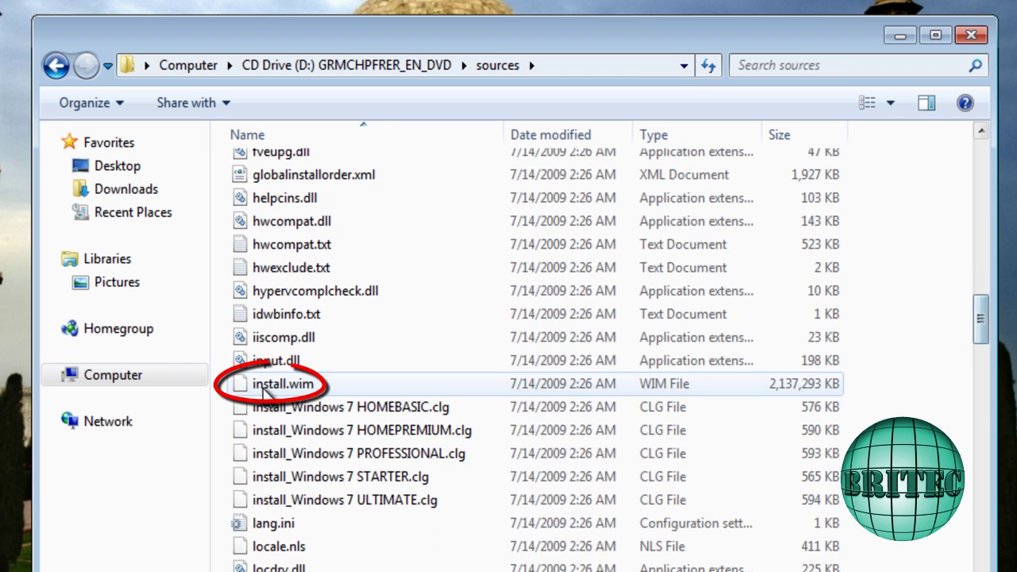
left_click(287, 388)
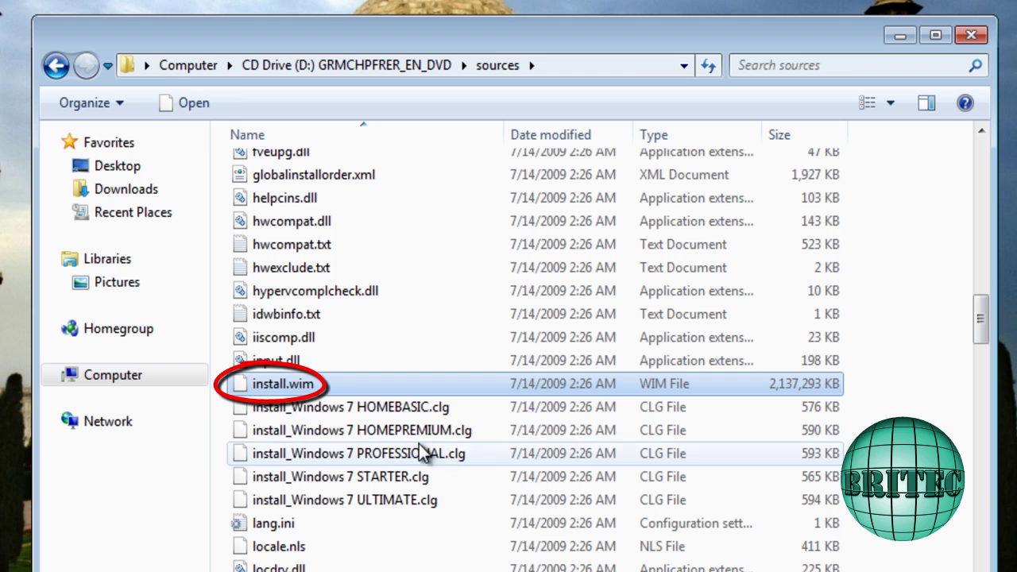
right_click(265, 383)
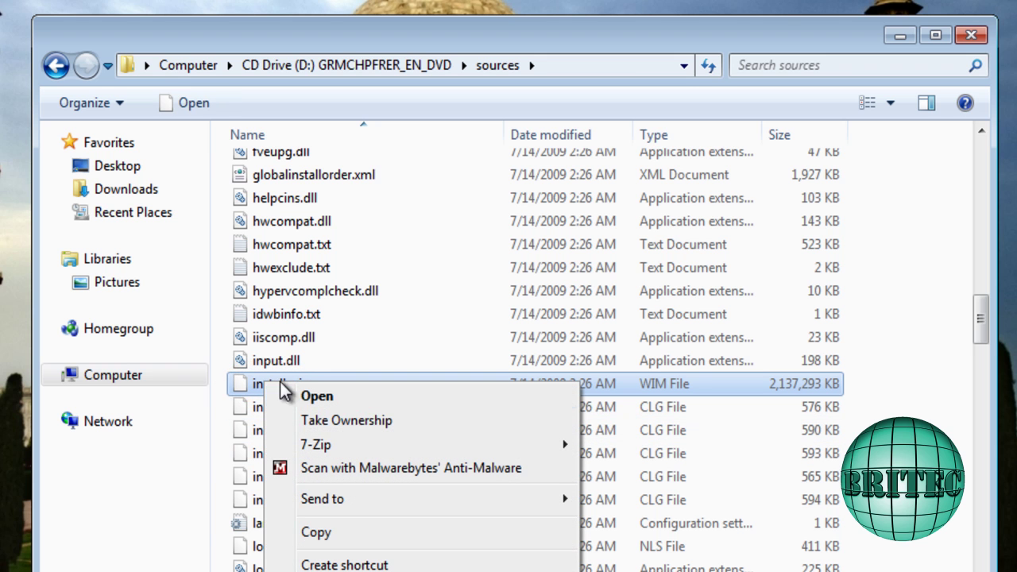
mouse_move(319, 449)
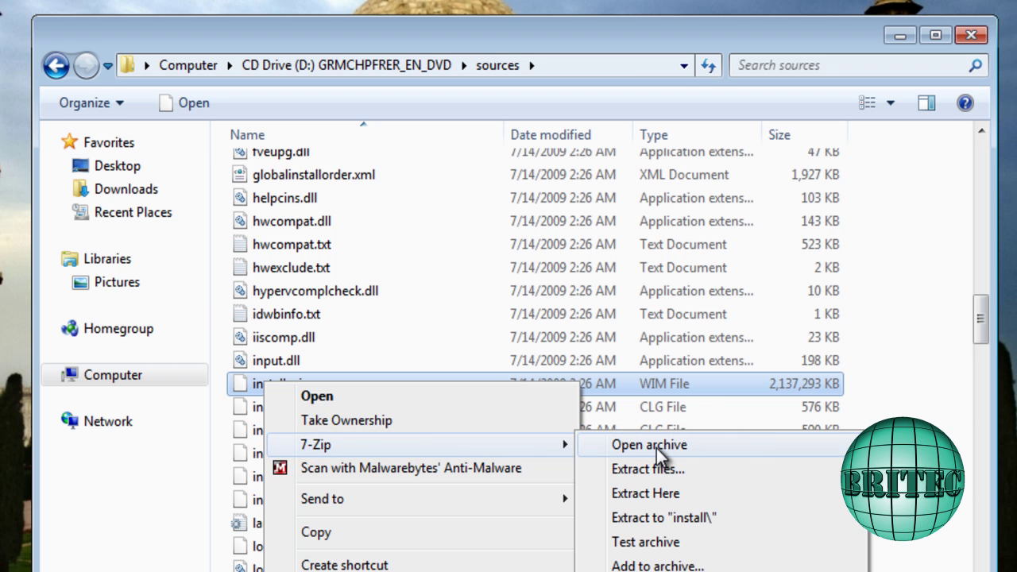
left_click(656, 448)
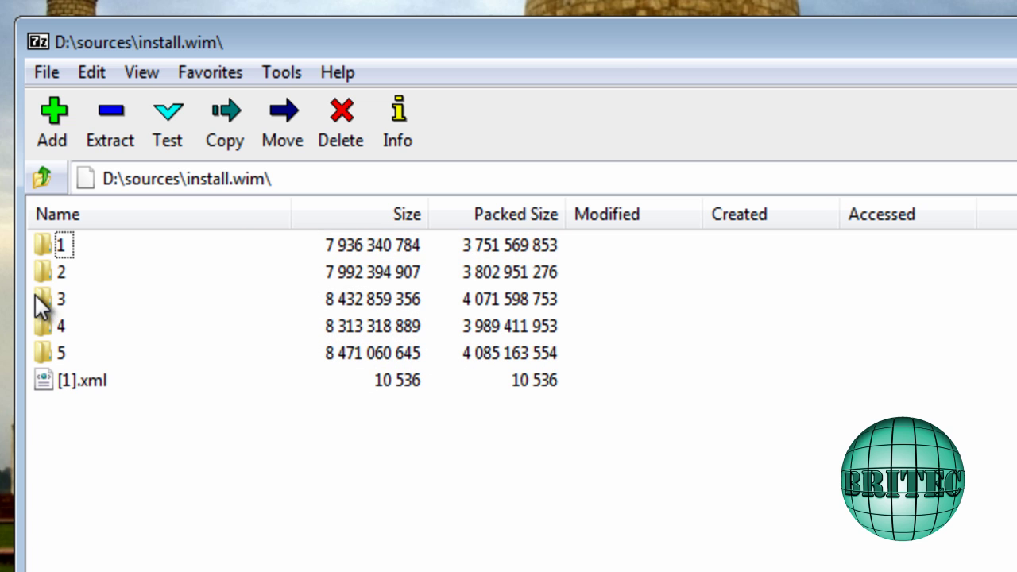
- Go to 3\Windows\System32 inside the install.wim archive and locate rundll32.exe
left_click(48, 299)
double_click(59, 299)
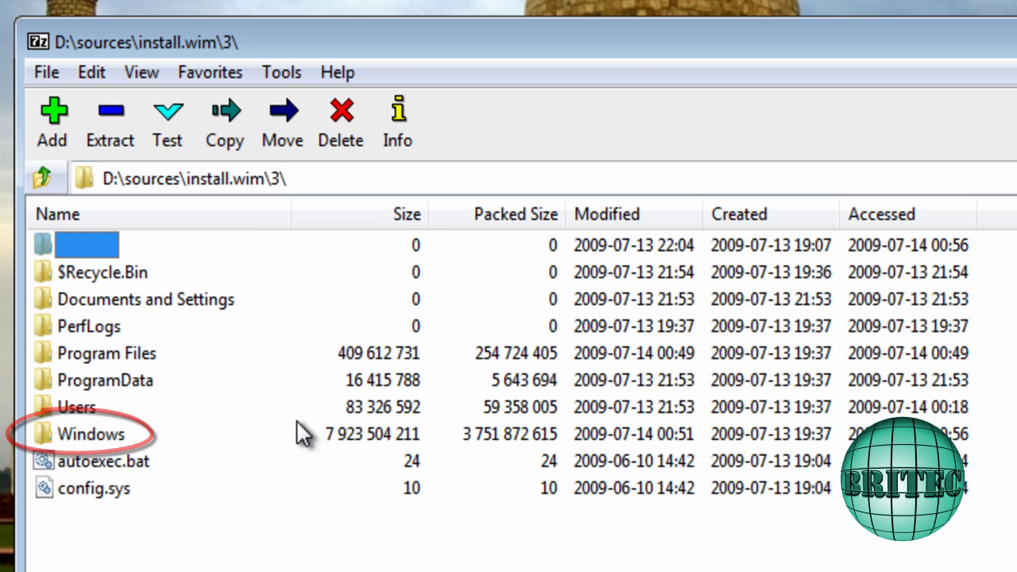
double_click(88, 434)
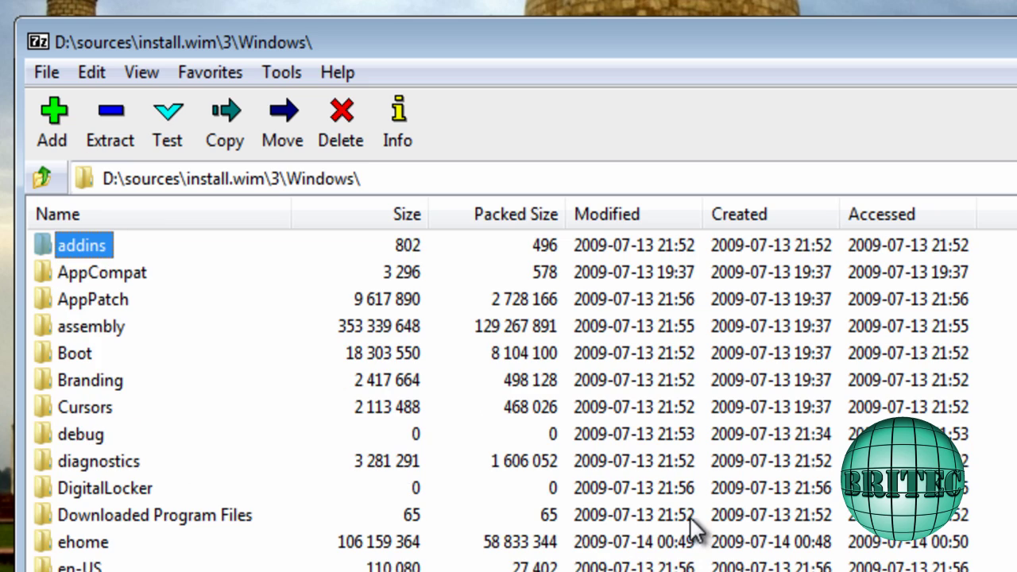
scroll(635, 513, "down", 1)
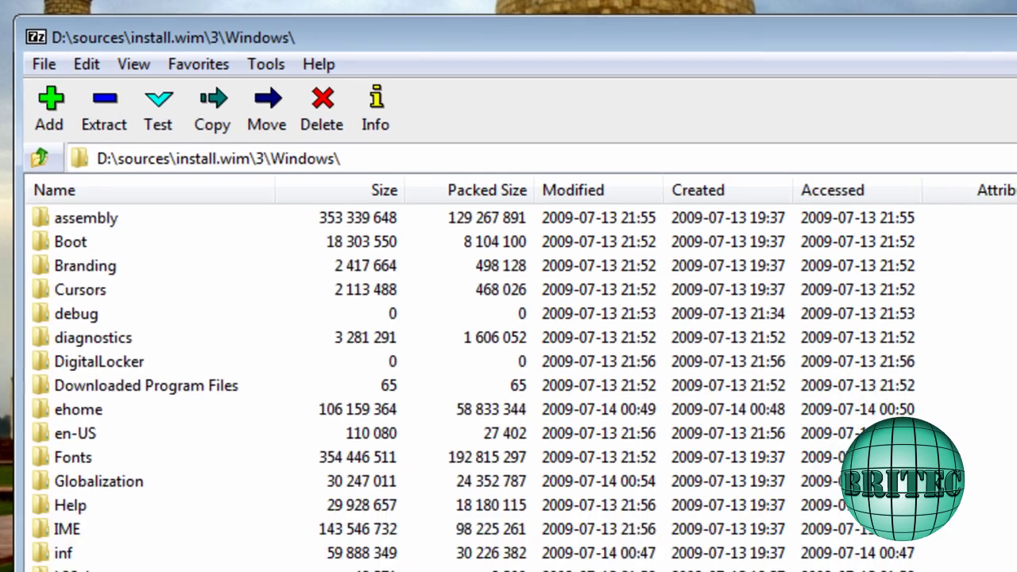
scroll(508, 382, "down", 9)
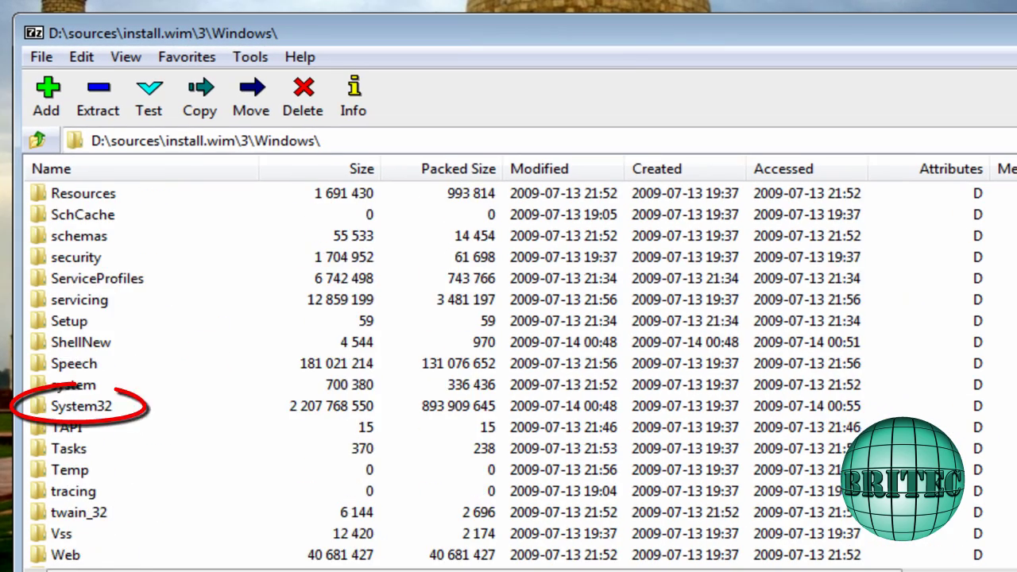
double_click(83, 407)
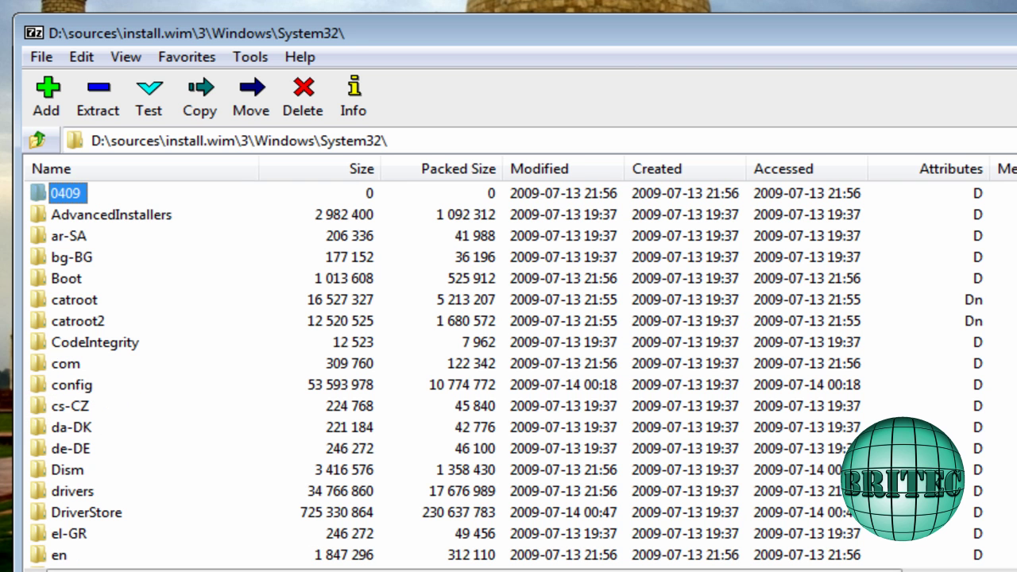
scroll(508, 373, "down", 20)
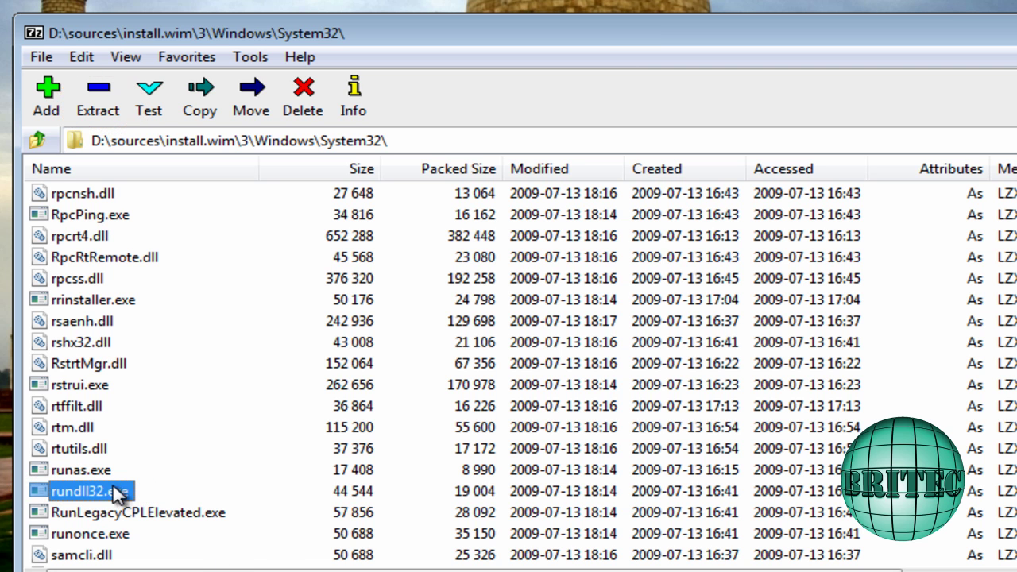
- Extract rundll32.exe from the archive into a new Desktop folder named file, then open that folder
left_click(97, 112)
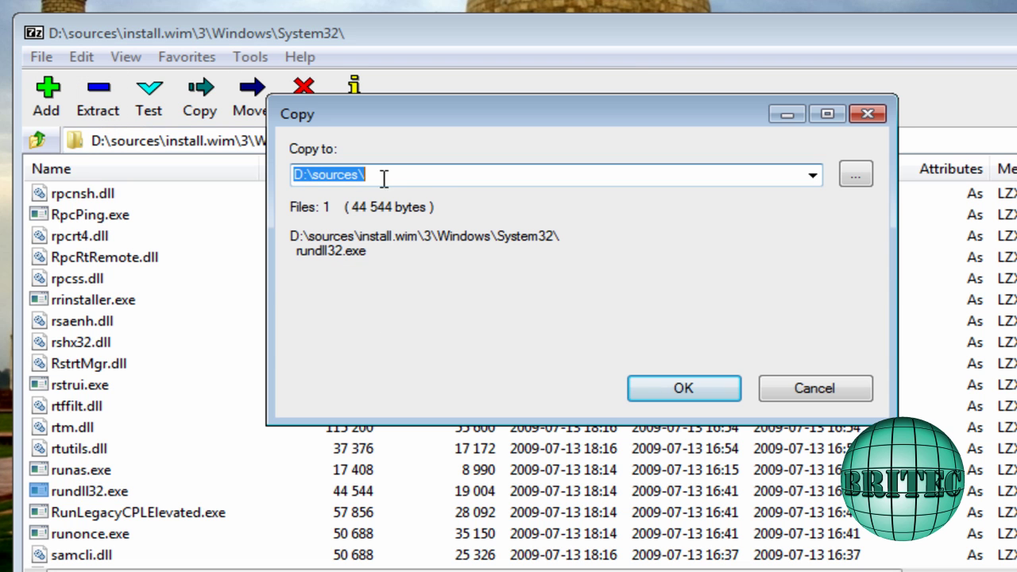
left_click(856, 175)
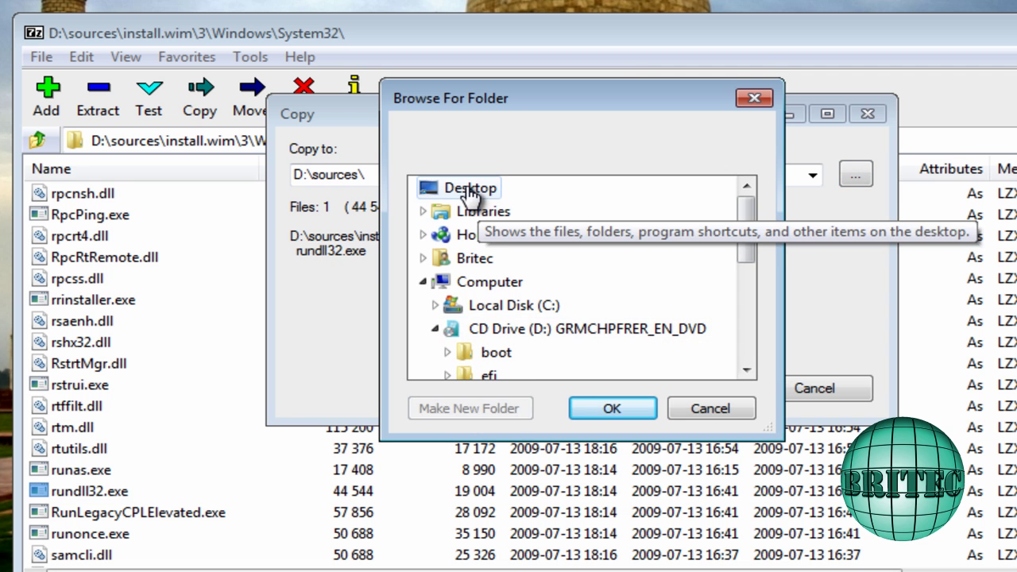
left_click(464, 408)
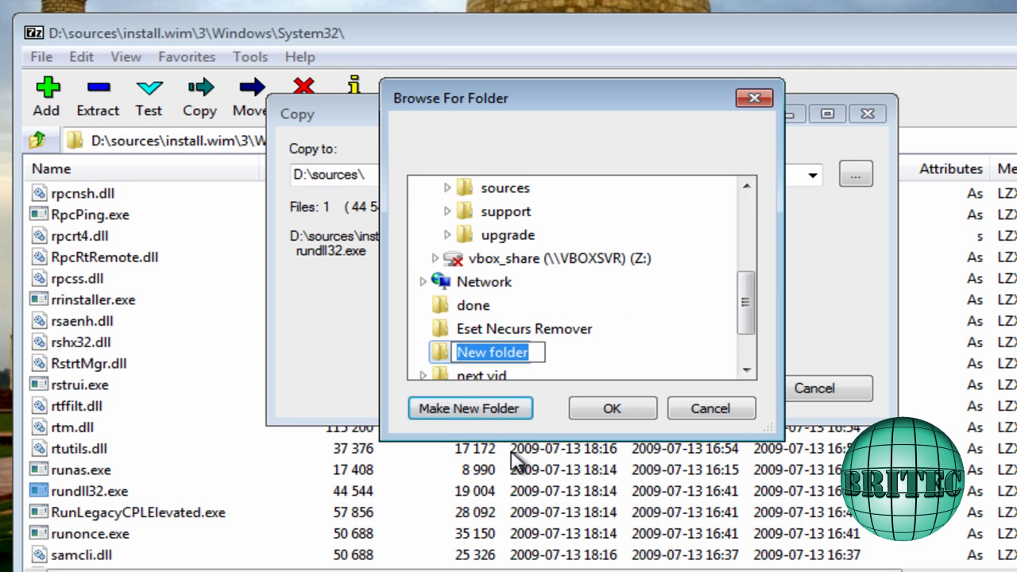
type("file")
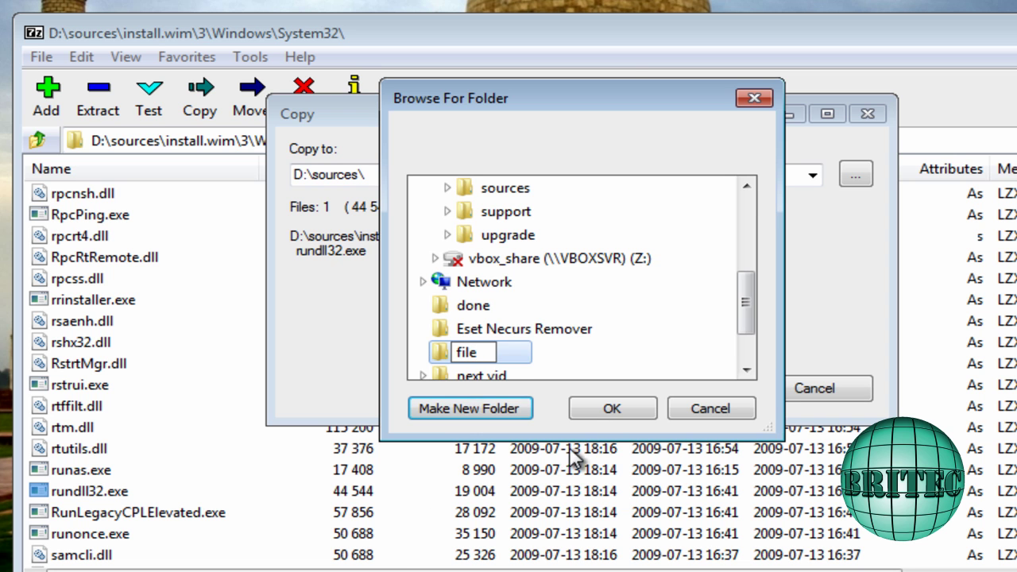
left_click(509, 352)
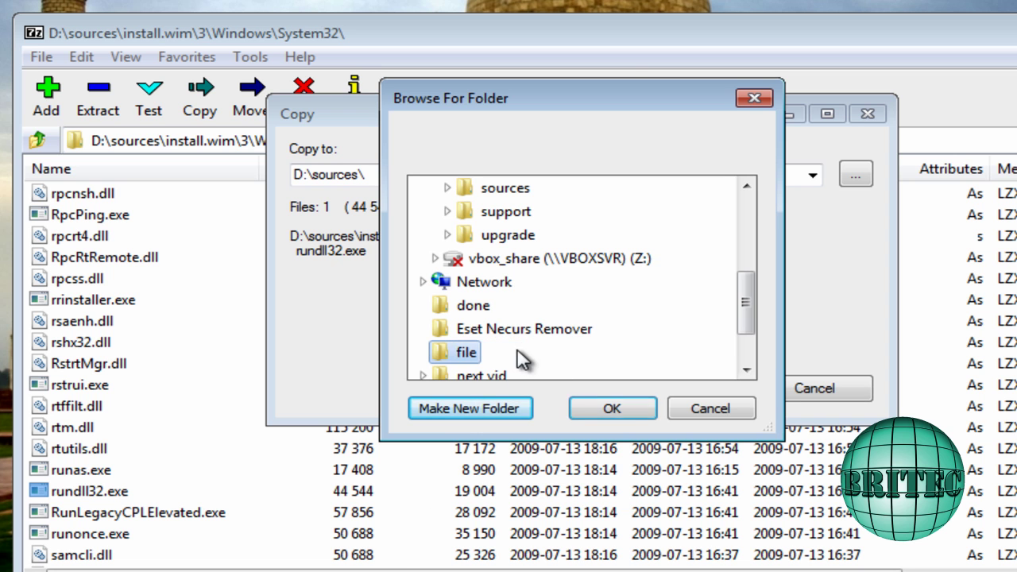
left_click(613, 410)
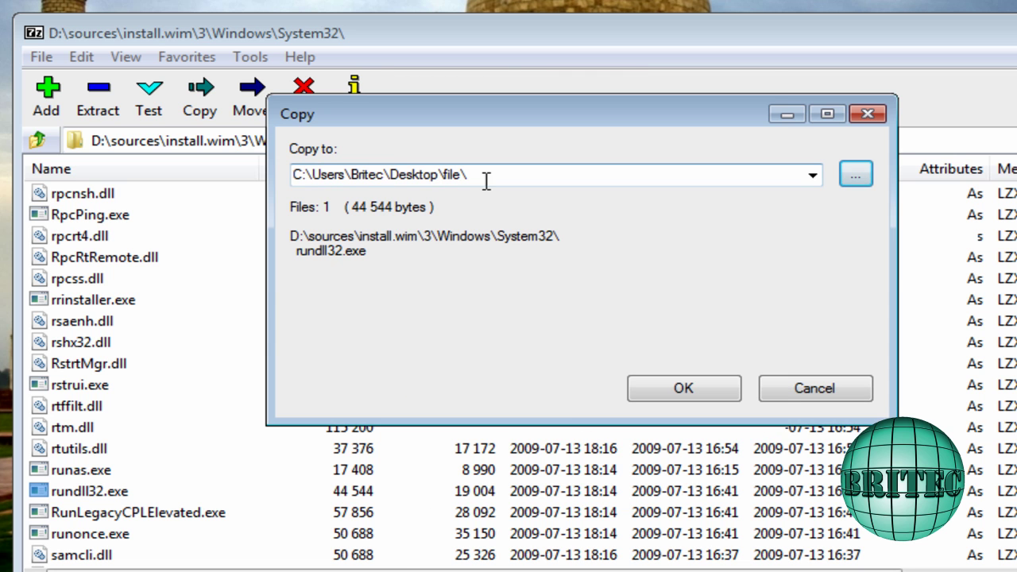
left_click(684, 389)
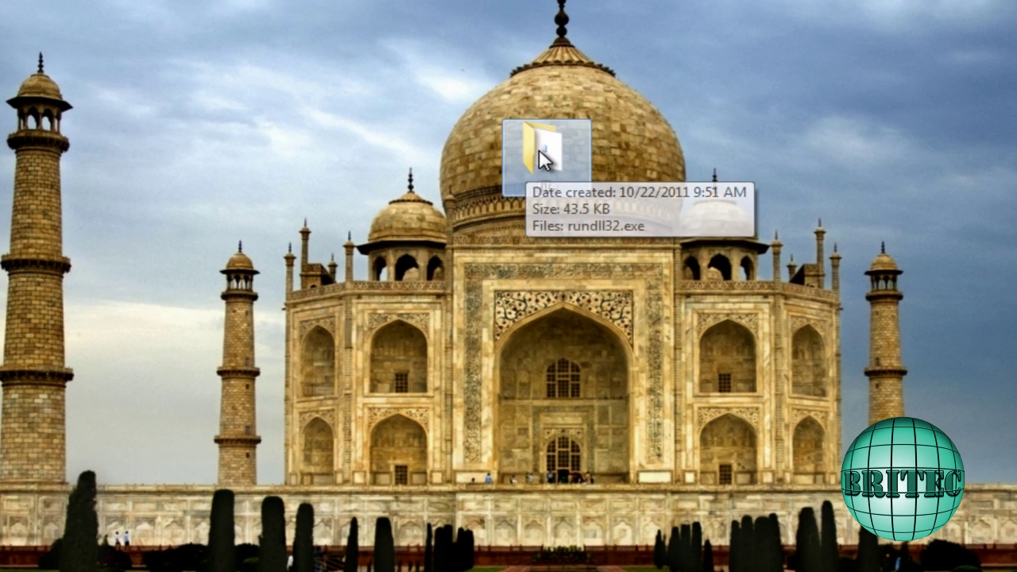
double_click(548, 131)
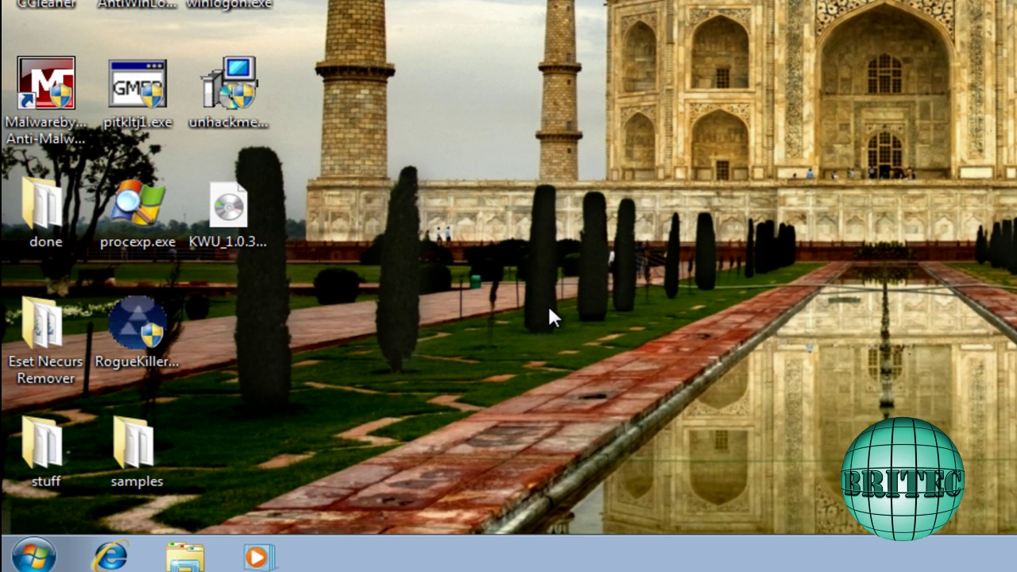
- Find cmd and run it as administrator, allowing it to make changes to the computer
left_click(25, 561)
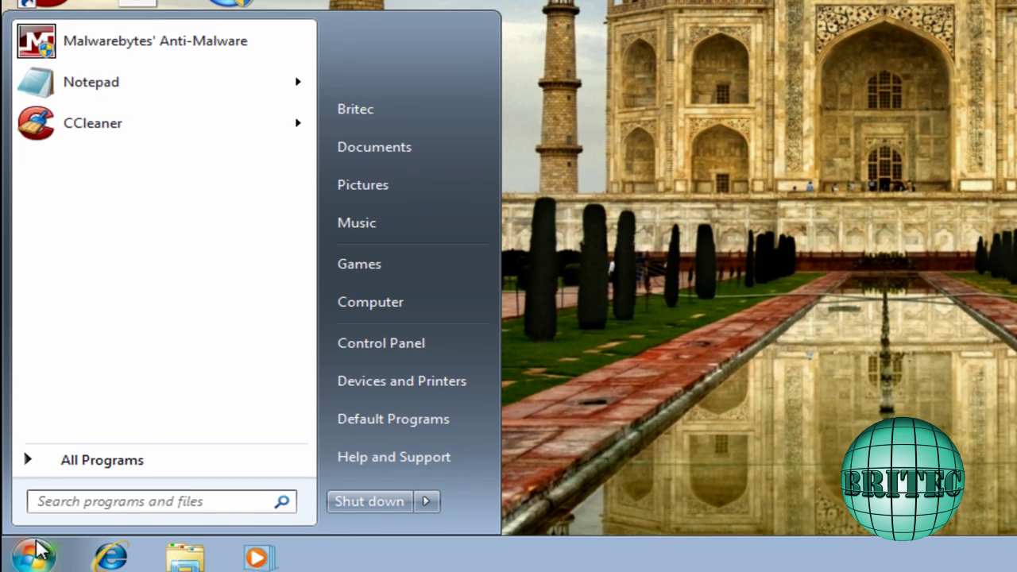
left_click(74, 499)
type("cmd")
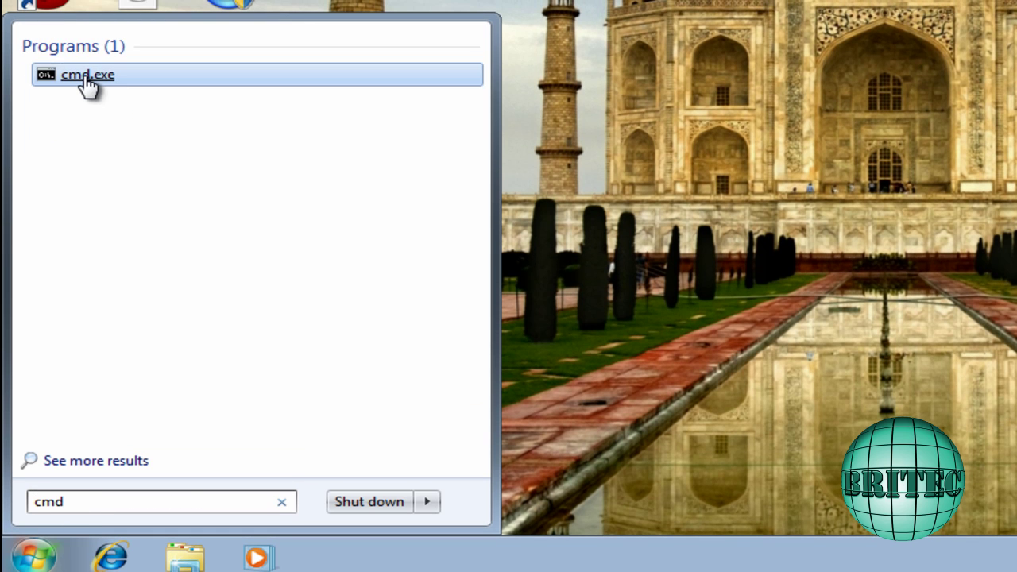
right_click(84, 77)
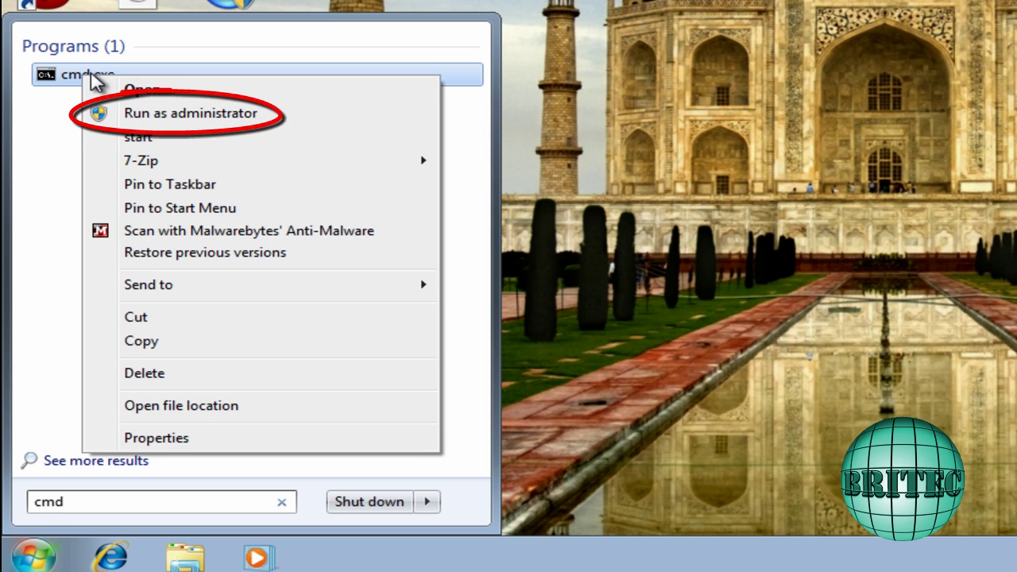
left_click(161, 117)
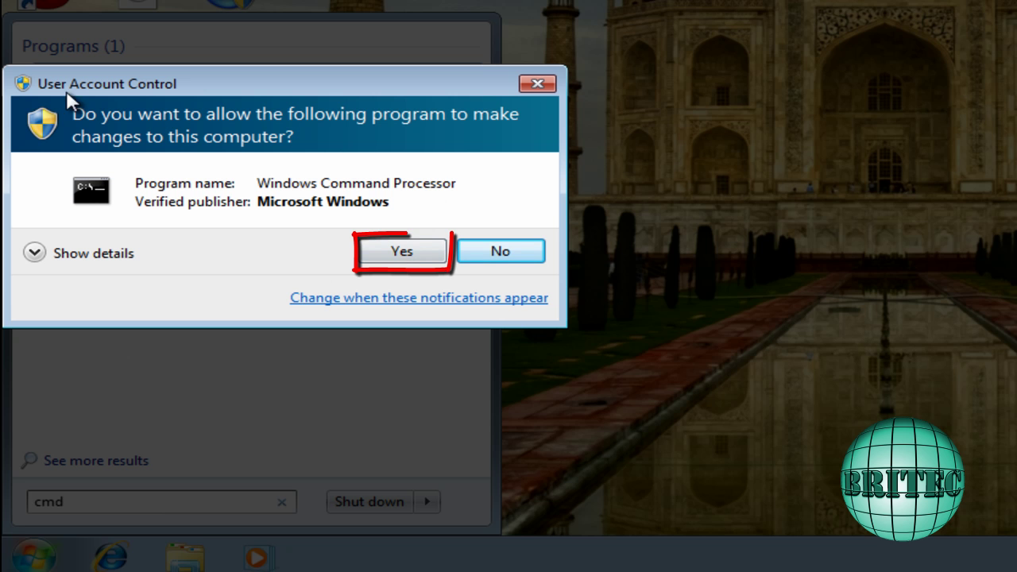
left_click(407, 256)
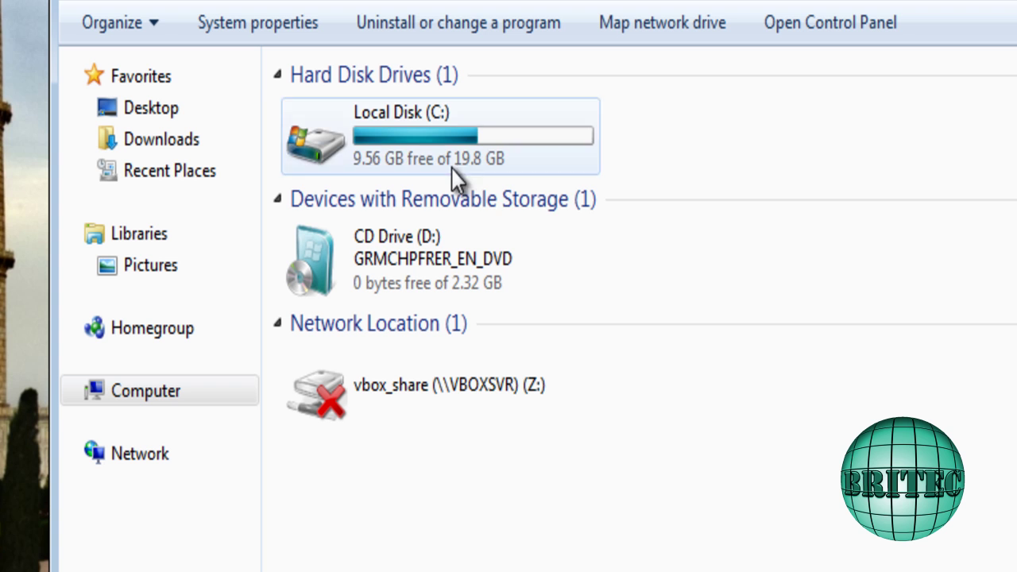
- Browse to C:\Windows\System32 on the local disk and select rundll32.exe there
double_click(385, 125)
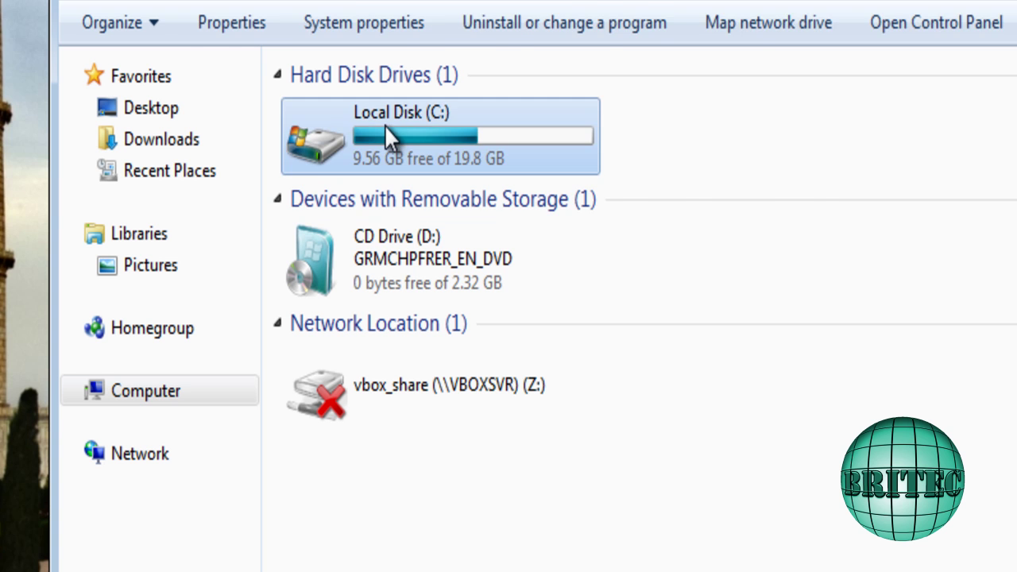
double_click(334, 362)
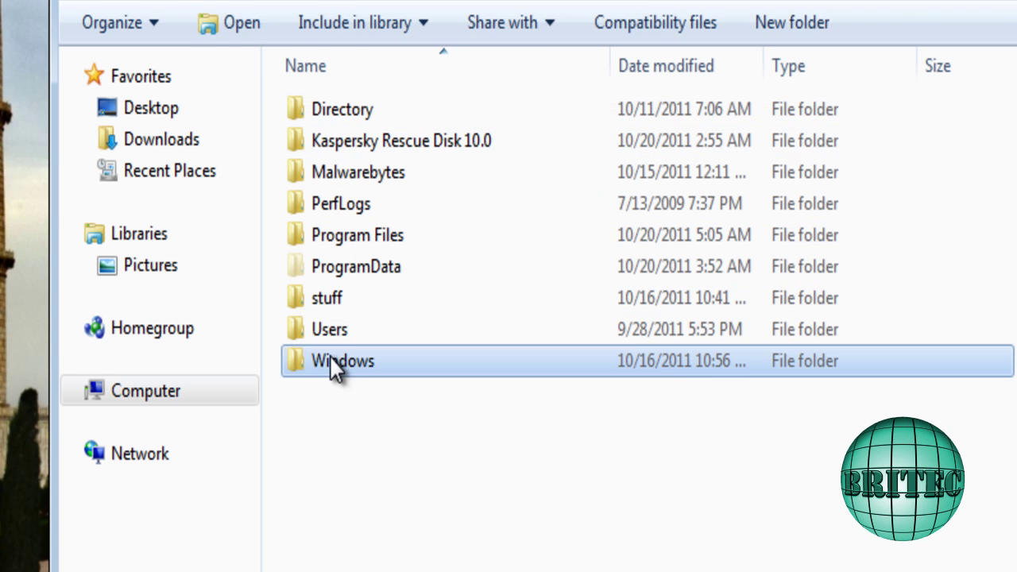
left_click_drag(1016, 179, 1016, 186)
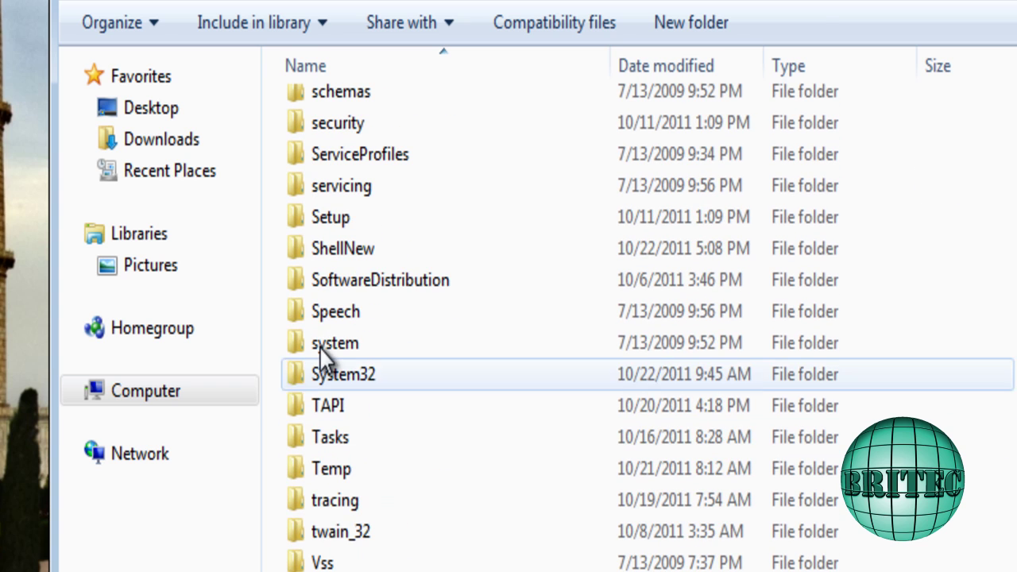
double_click(325, 377)
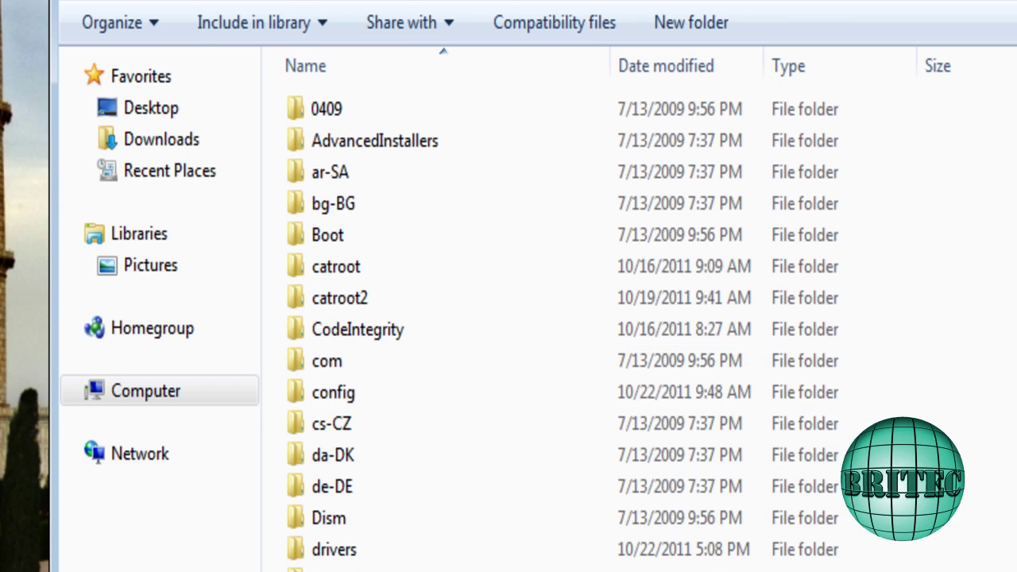
mouse_move(1016, 86)
left_mouse_down()
mouse_move(1016, 110)
mouse_move(1016, 100)
left_mouse_up()
left_click(415, 388)
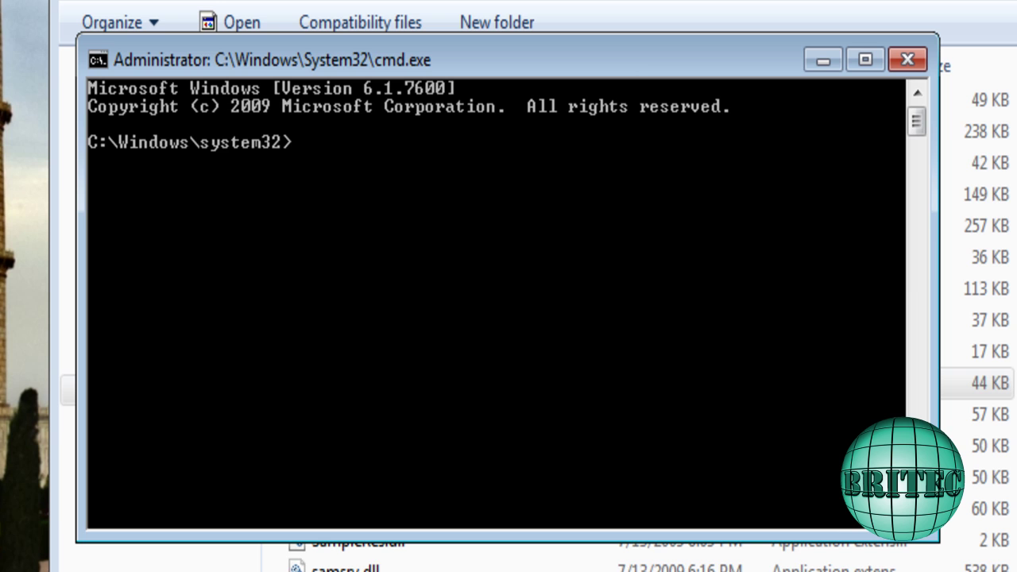
- Take ownership of the damaged file from the elevated prompt with takeown /f c:\windows\system32\rundll32.exe
left_click_drag(381, 55, 699, 226)
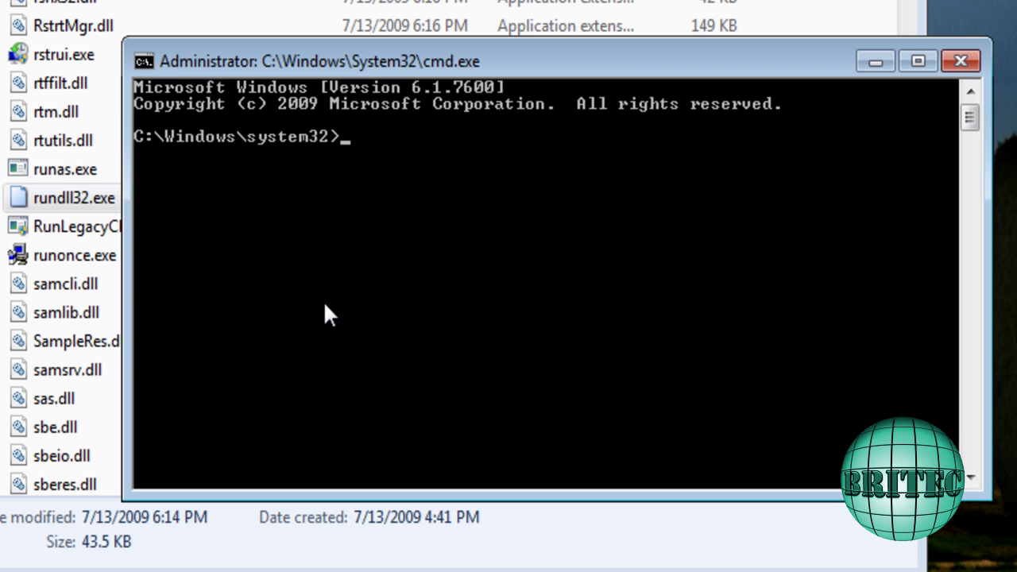
type("take")
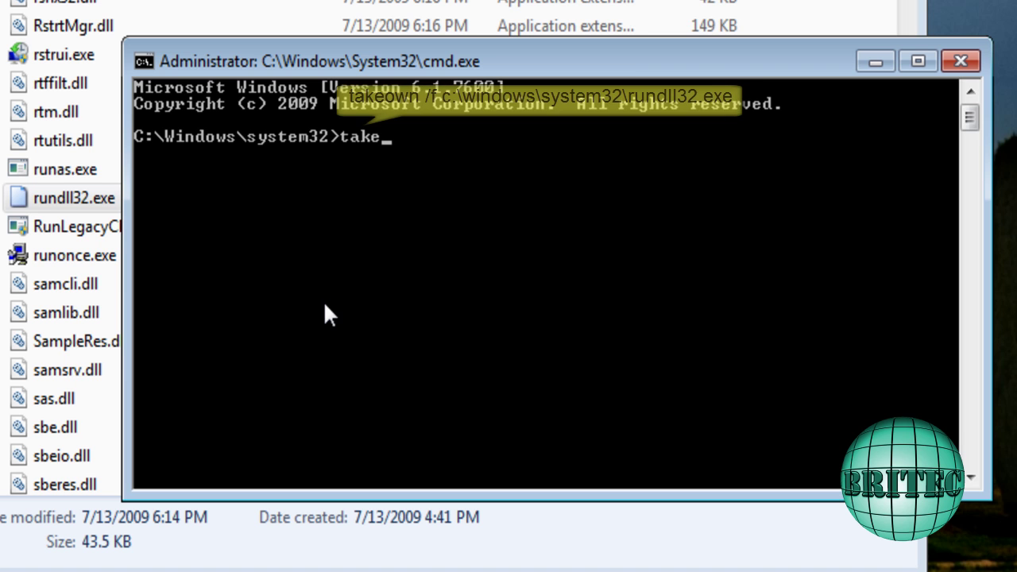
type("own")
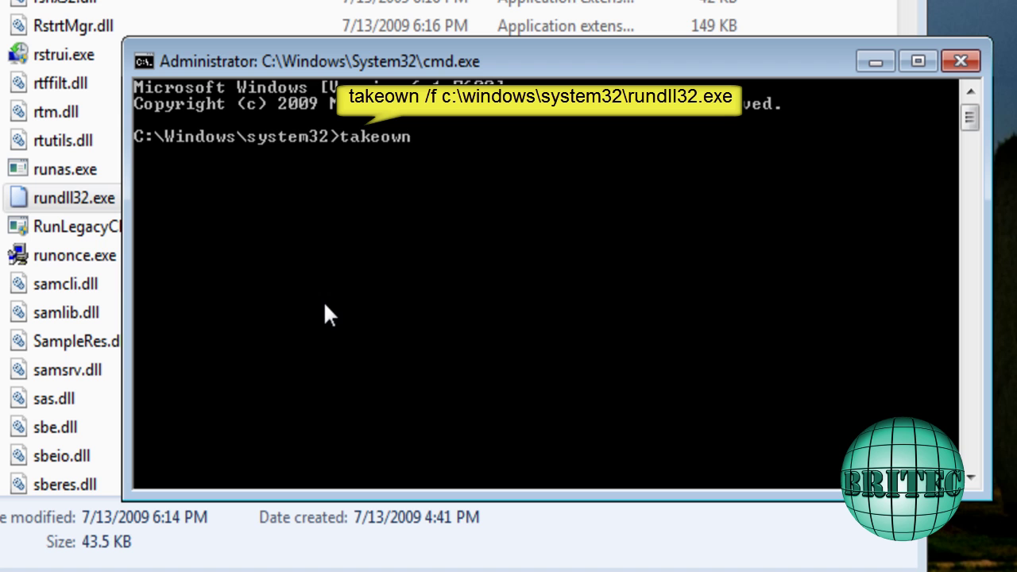
type(" /f c:\\windo")
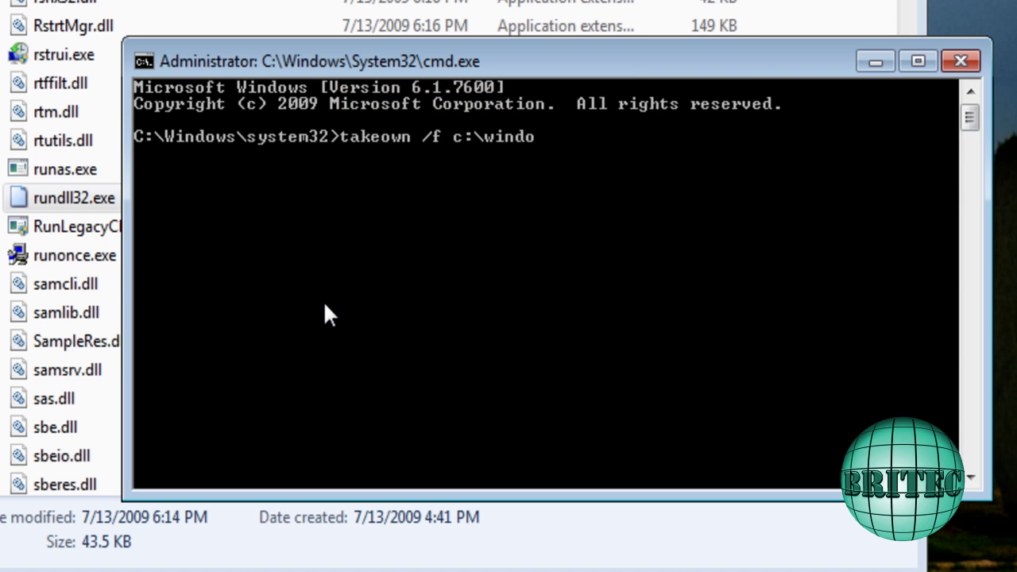
type("ws c:\\windows\\system32\\rundll32.exe")
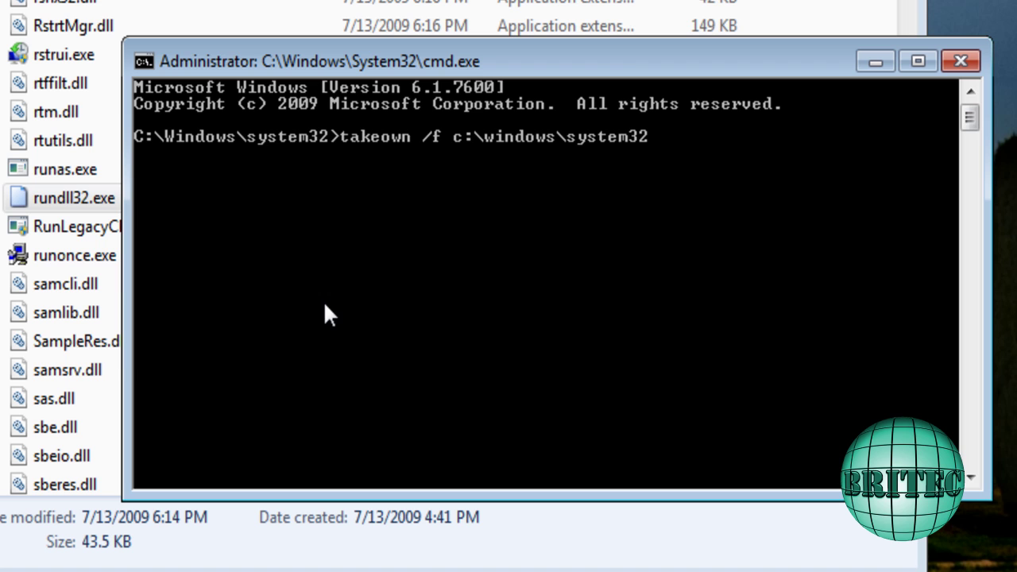
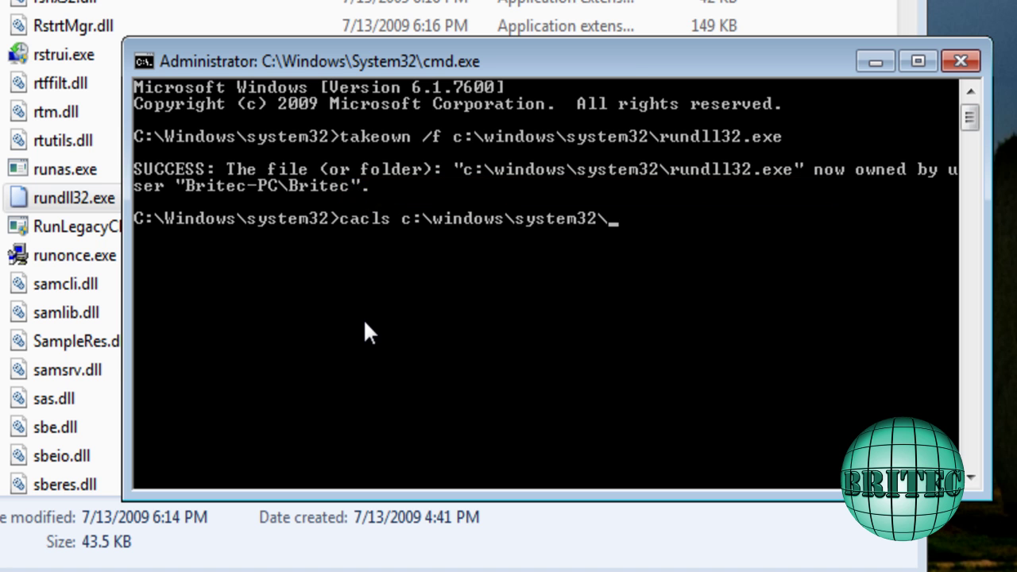
- Grant the Britec account full control with cacls c:\windows\system32\rundll32.exe /grant Britec:F, answering y to the confirmation
type("d")
type("ll3")
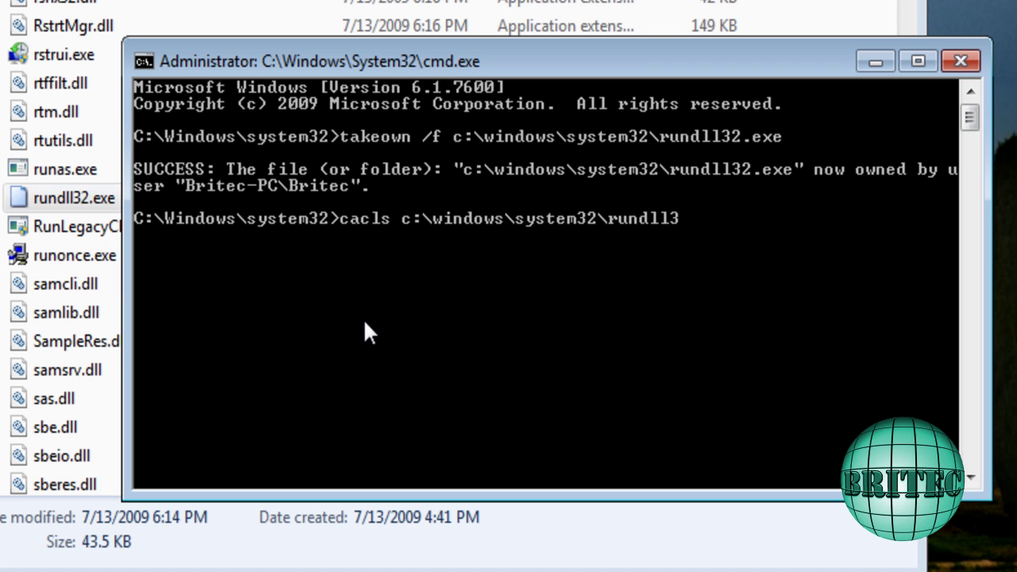
type("2.exe /gr")
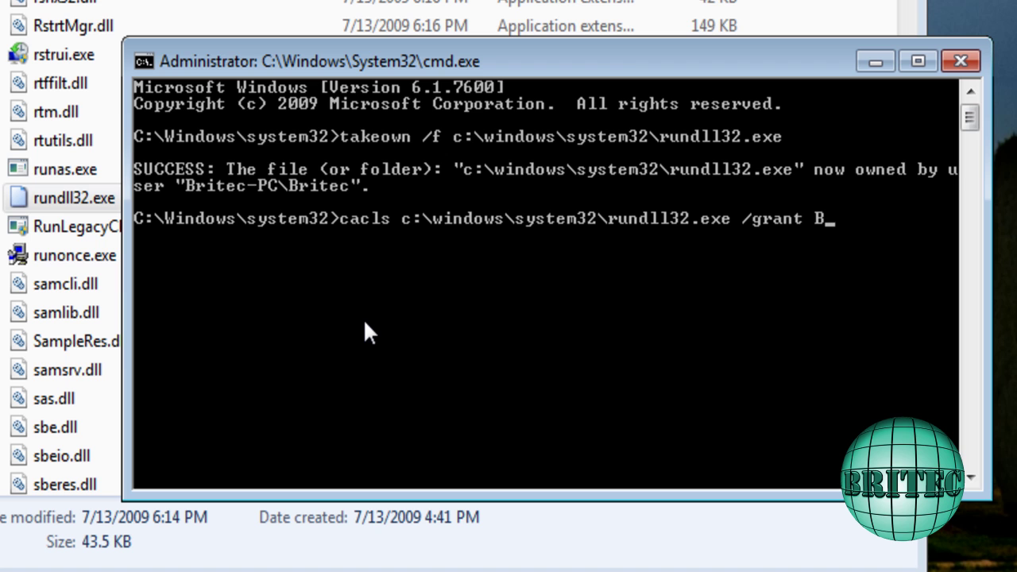
type("ant Britec:F")
key("Return")
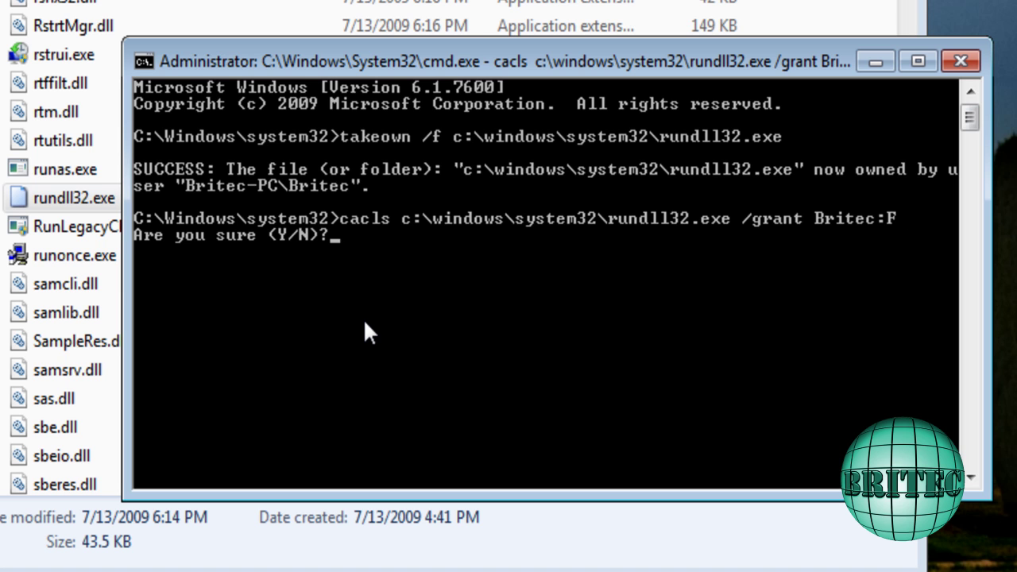
type("y")
key("Return")
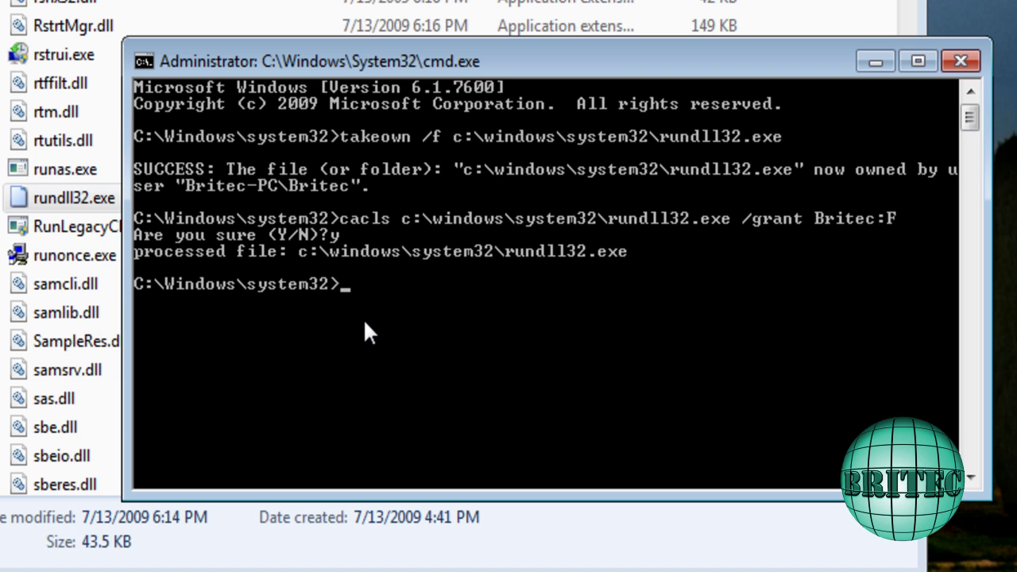
- Rename the damaged file with rename rundll32.exe rundll32.exe_old and bring its System32 entry into view
type("r")
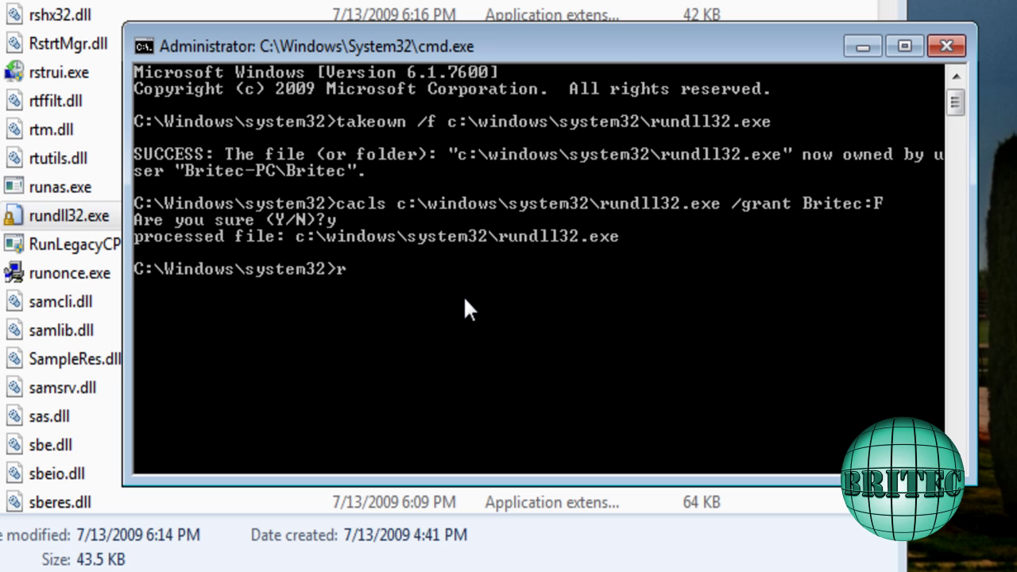
type("ename rundll32.exe rundll32.exe_old")
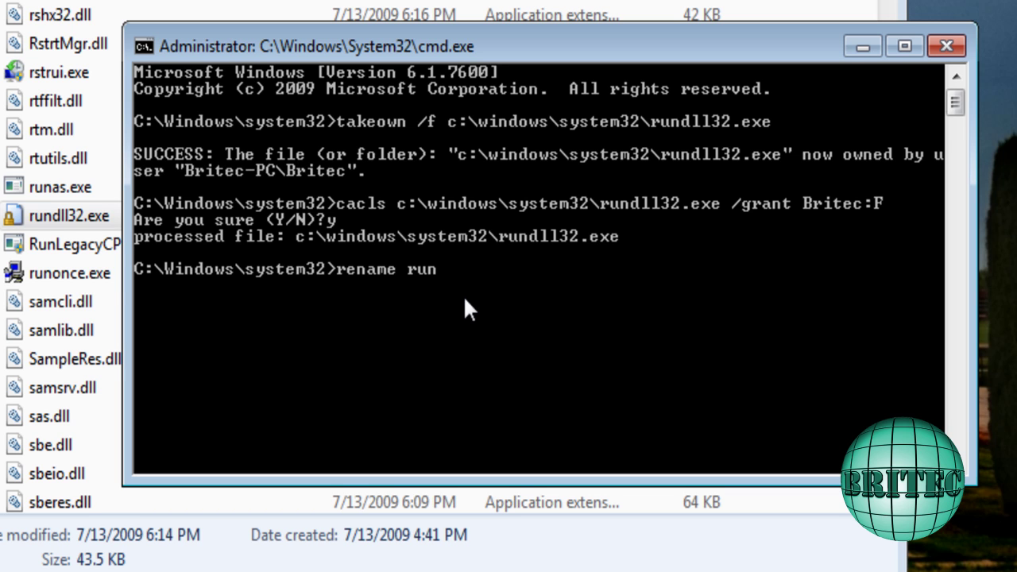
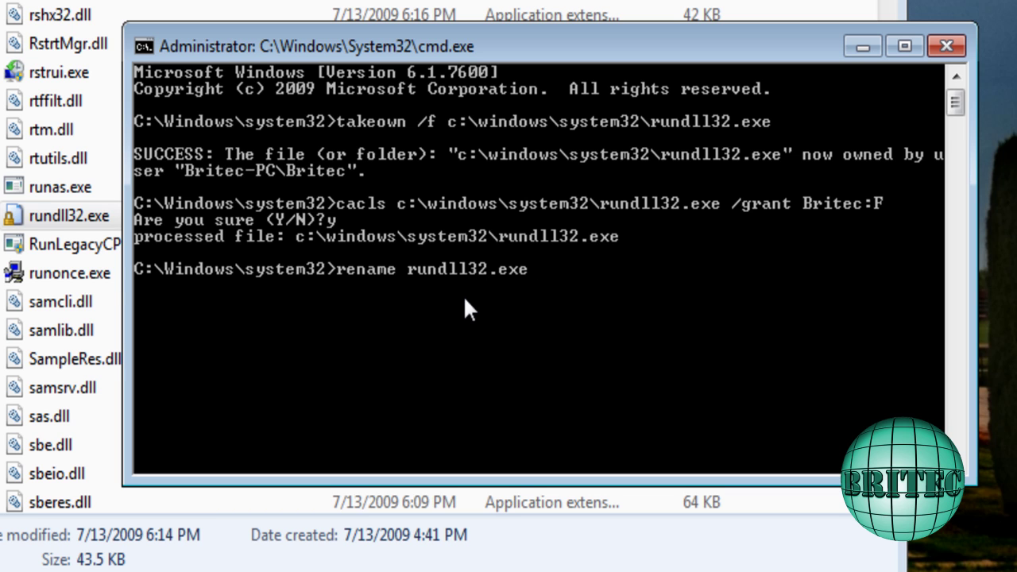
type("run")
type("dll32.exe_old")
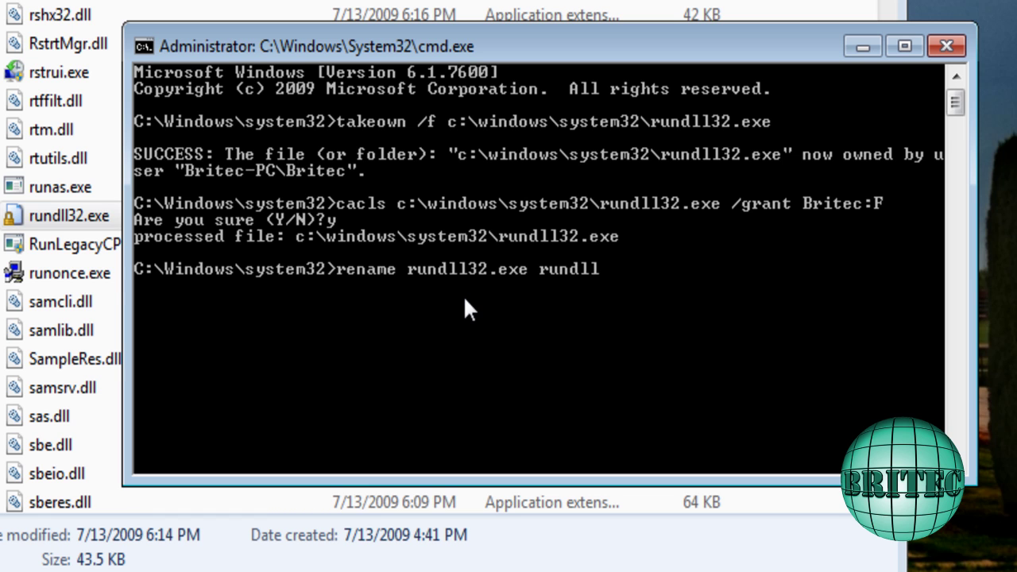
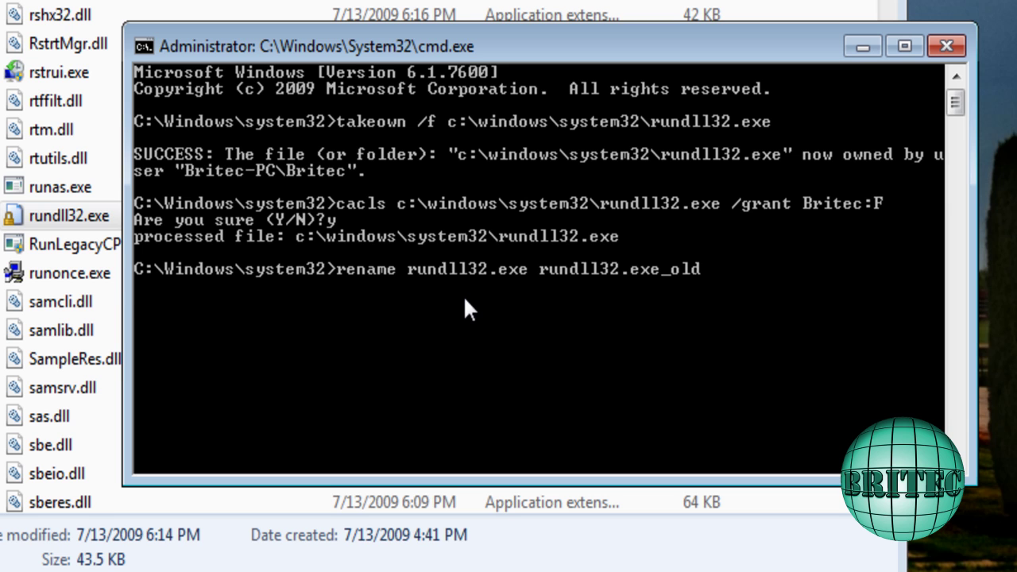
key("Return")
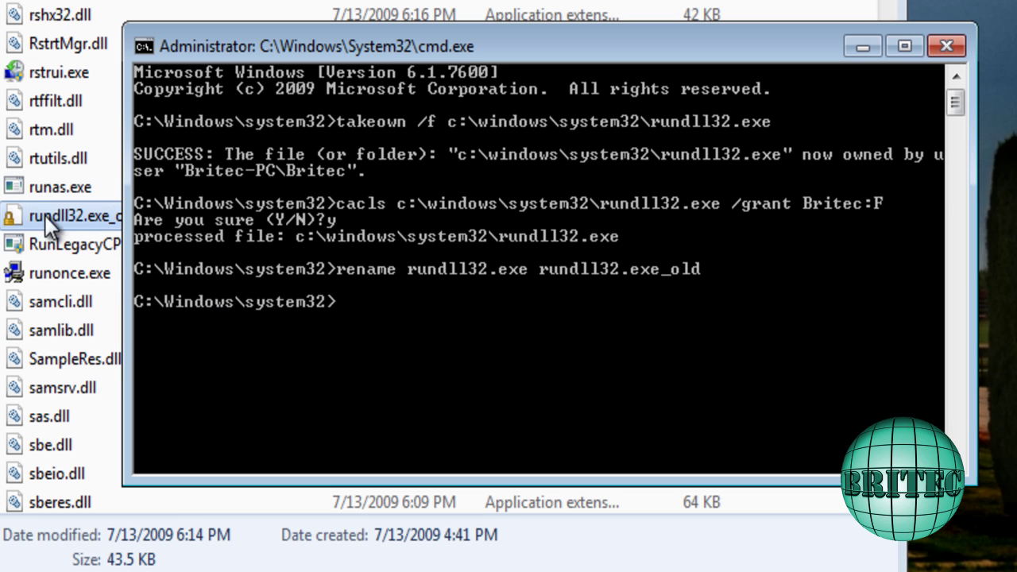
left_click_drag(427, 40, 458, 46)
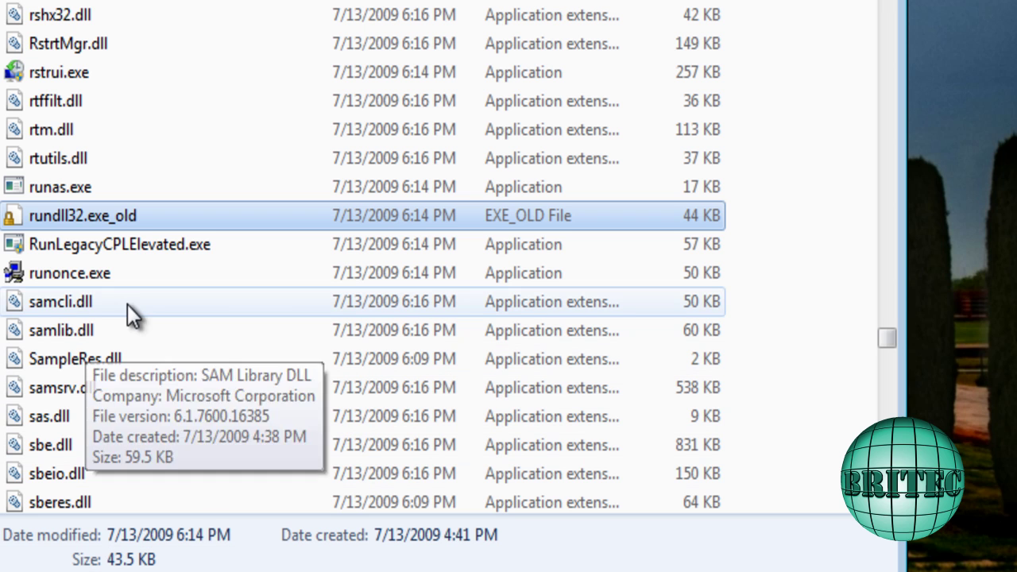
- Move rundll32.exe_old out of System32 into the backup folder on the local disk (C:)
right_click(54, 215)
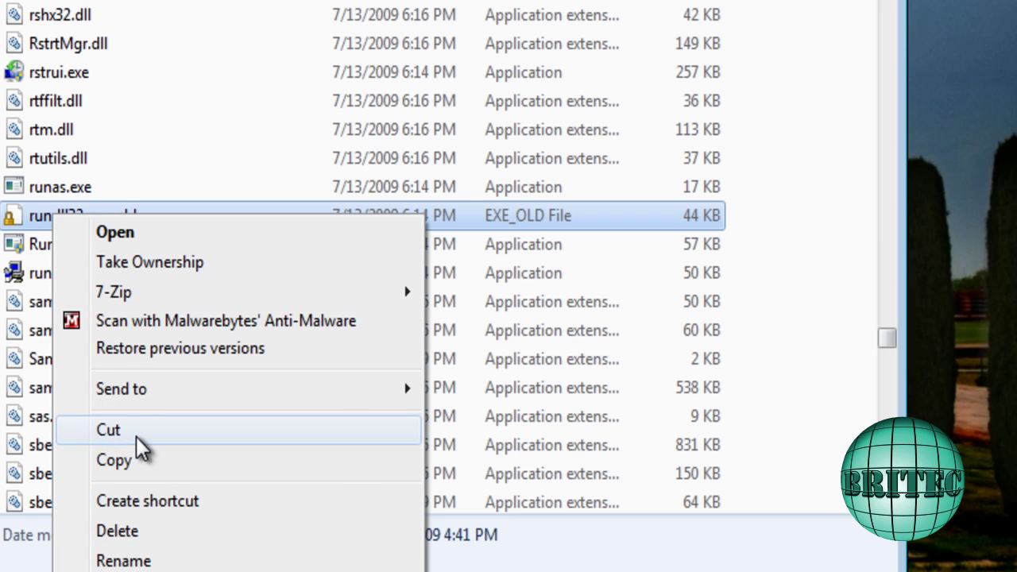
left_click(111, 430)
key("super+e")
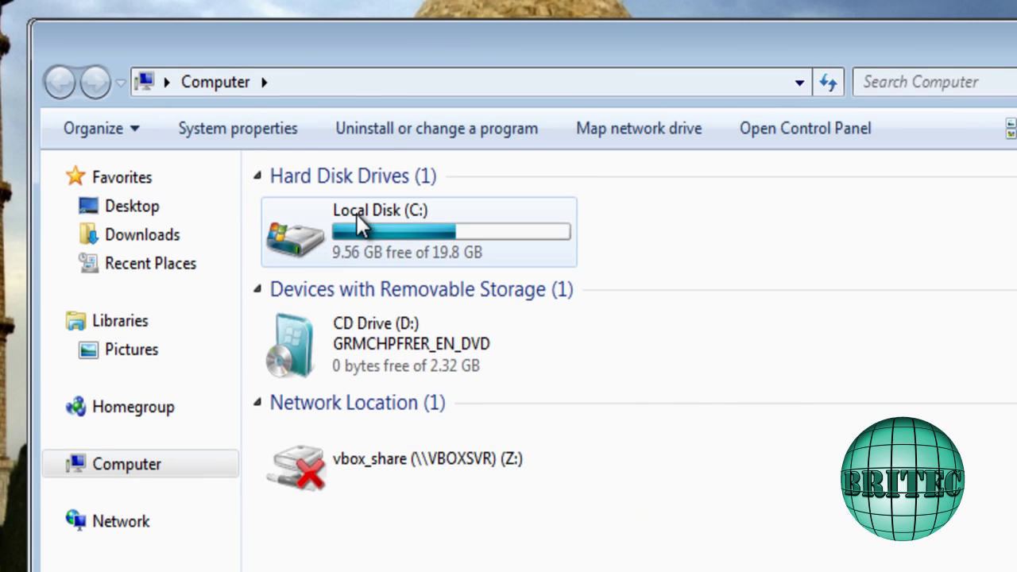
left_click(318, 246)
double_click(318, 245)
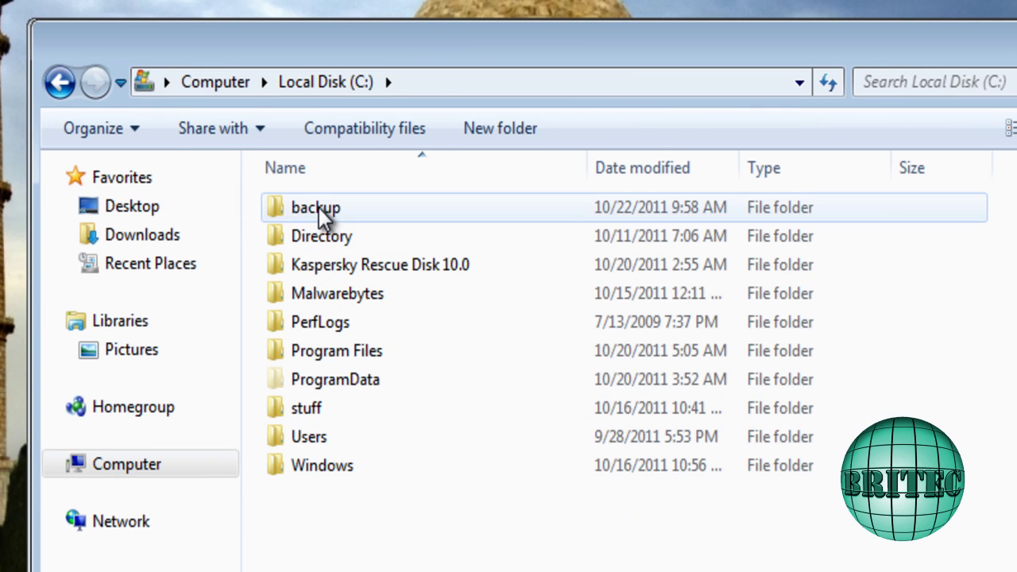
double_click(319, 209)
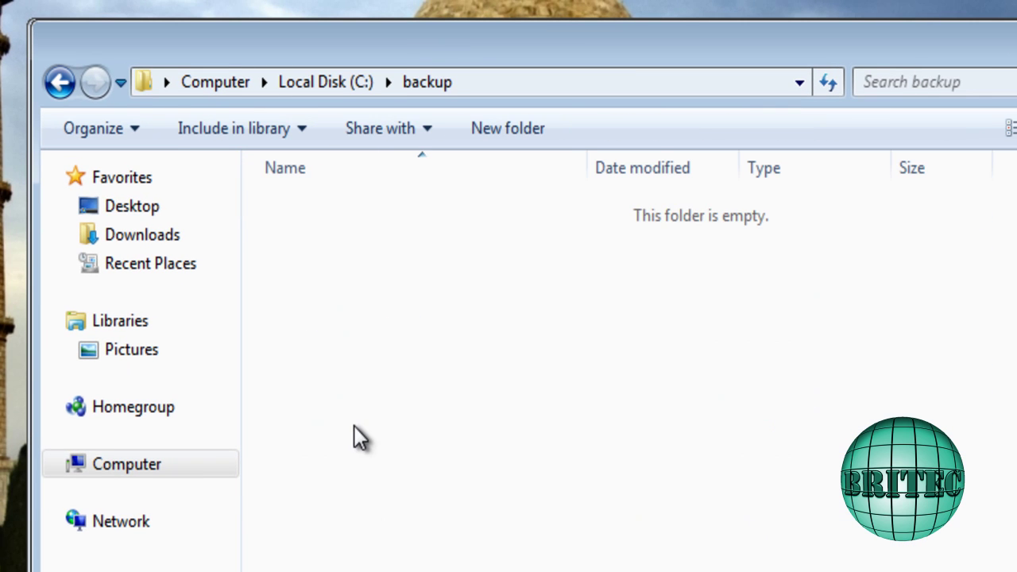
right_click(302, 328)
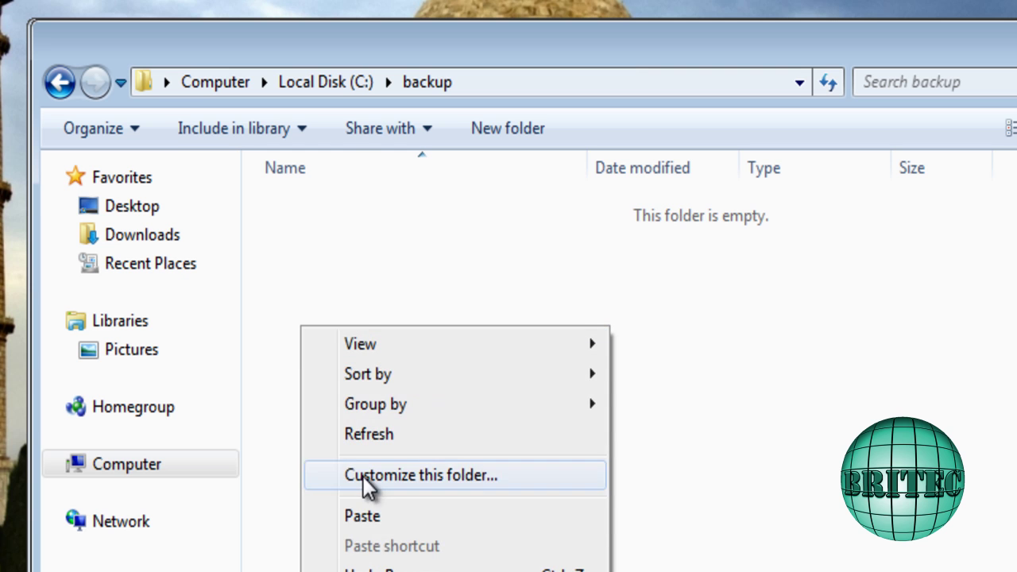
left_click(373, 518)
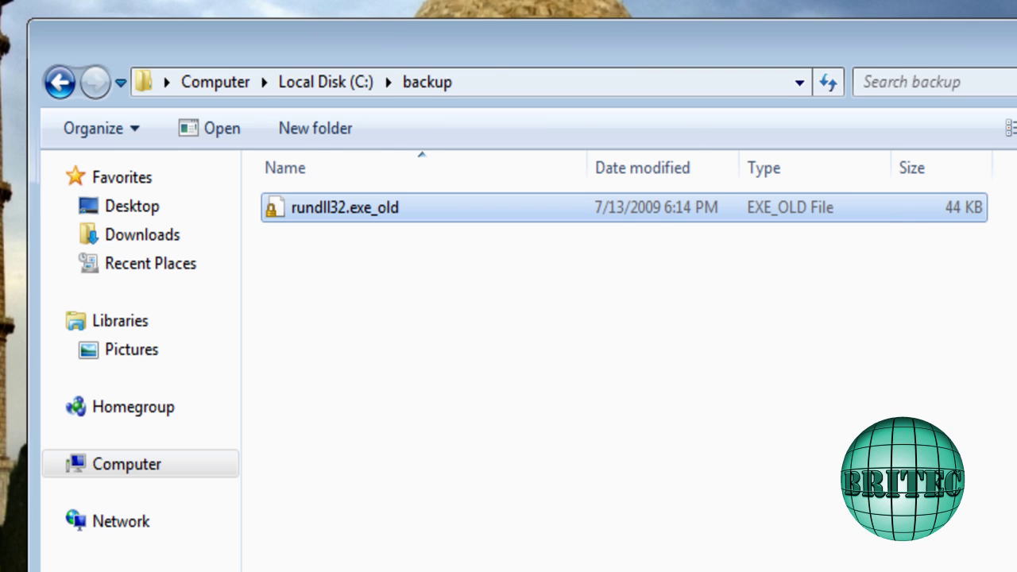
key("alt+Left")
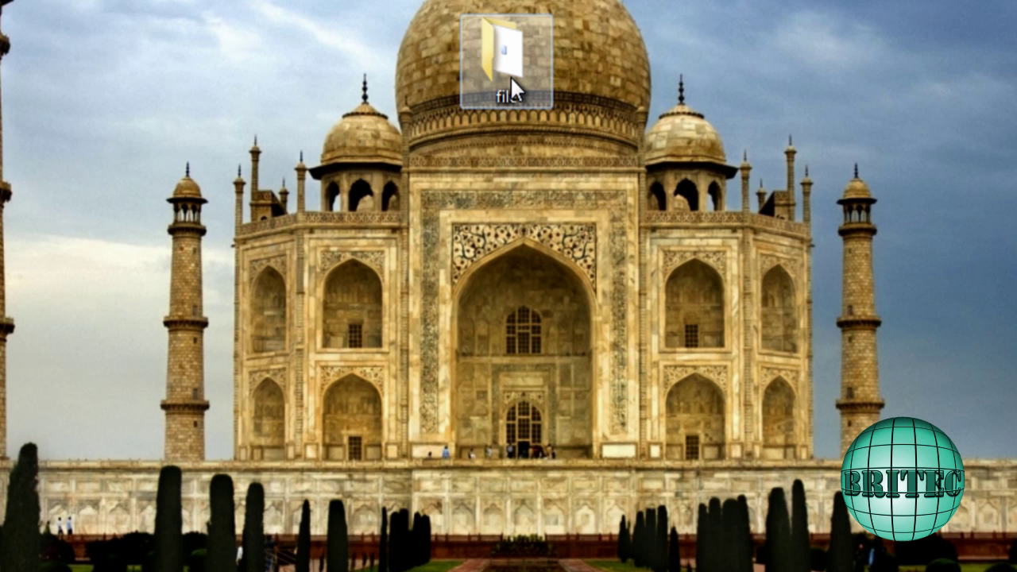
- Copy the clean rundll32.exe from the desktop folder named file into C:\Windows\System32
double_click(510, 75)
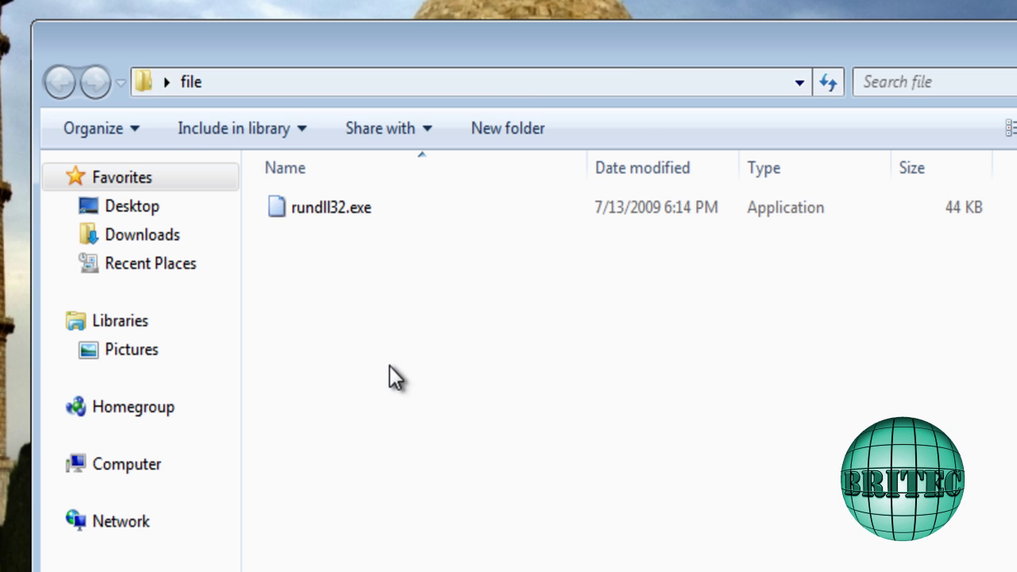
left_click(339, 208)
right_click(338, 208)
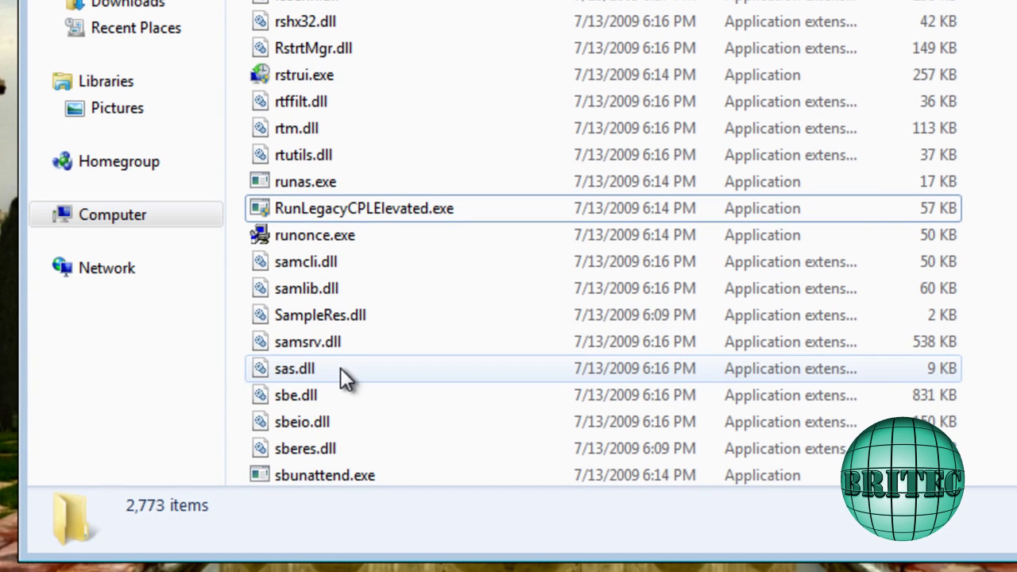
right_click(236, 256)
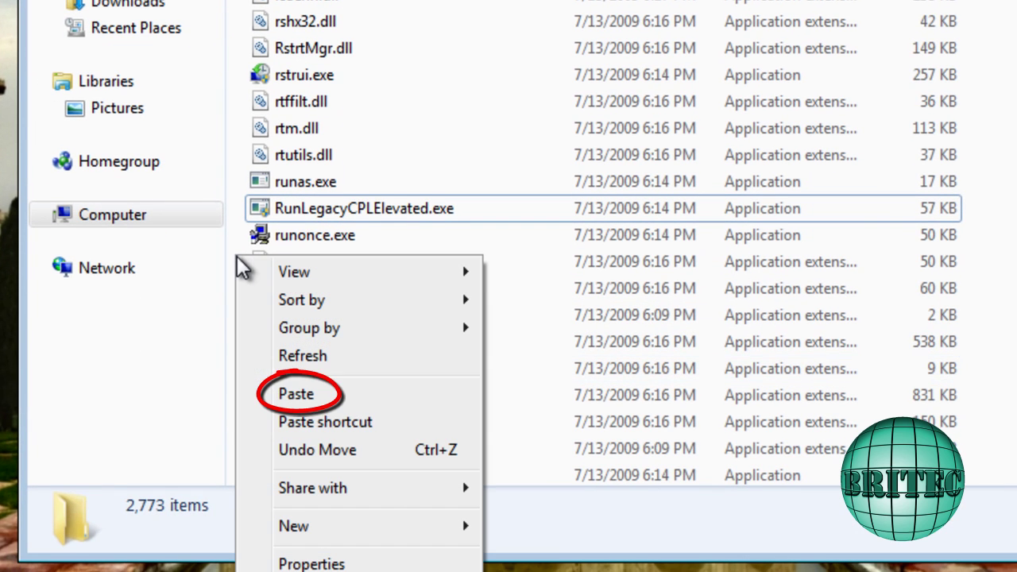
left_click(293, 394)
left_click(465, 244)
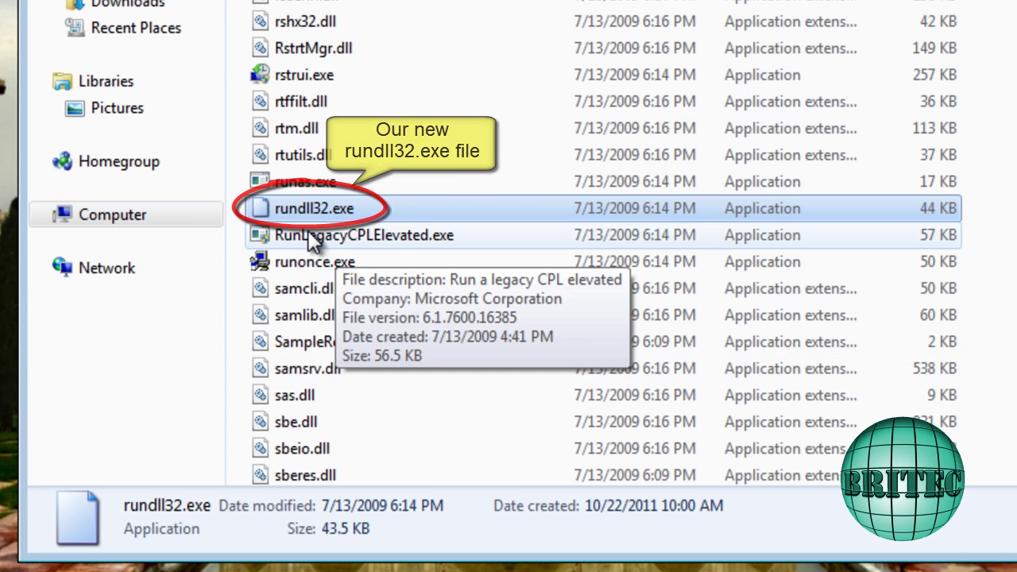
mouse_move(328, 210)
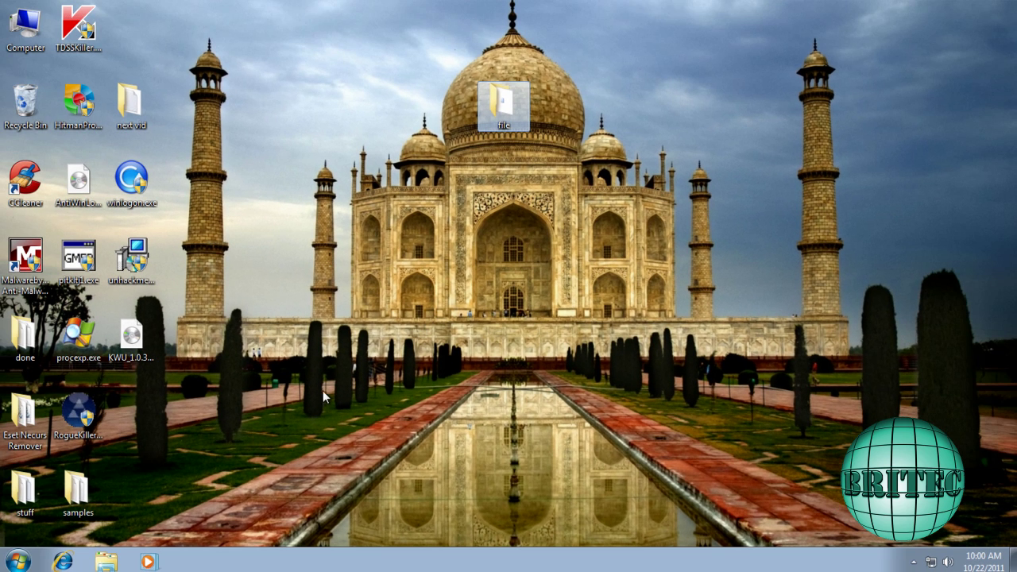
- Launch CCleaner with administrator approval and scan the registry for issues with all categories checked
double_click(25, 179)
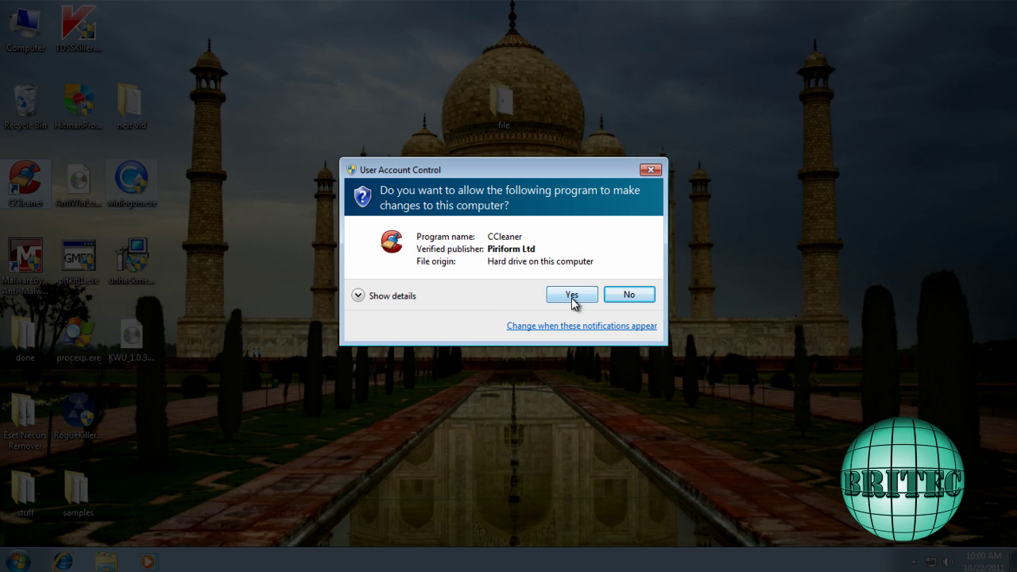
left_click(572, 296)
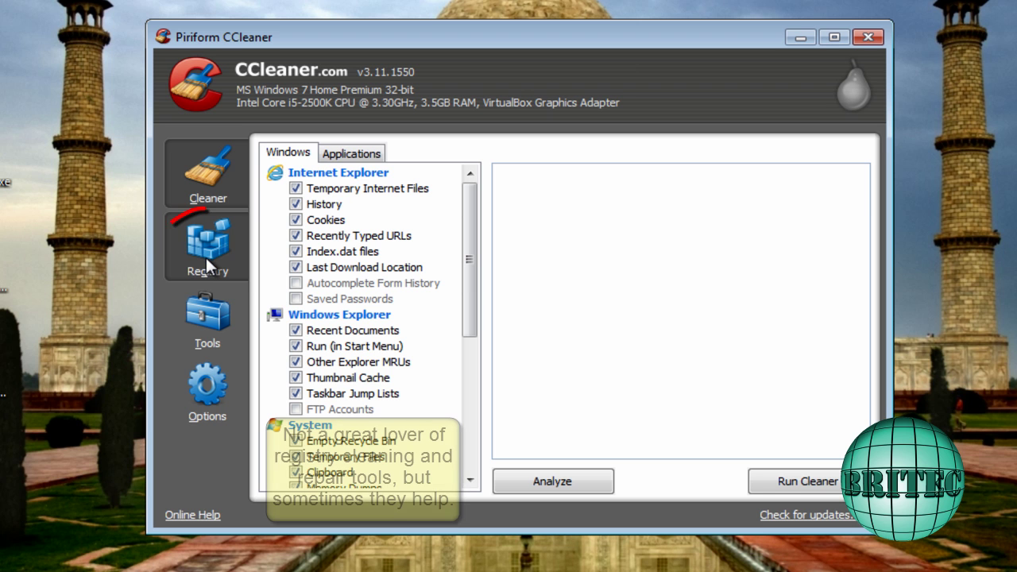
left_click(208, 253)
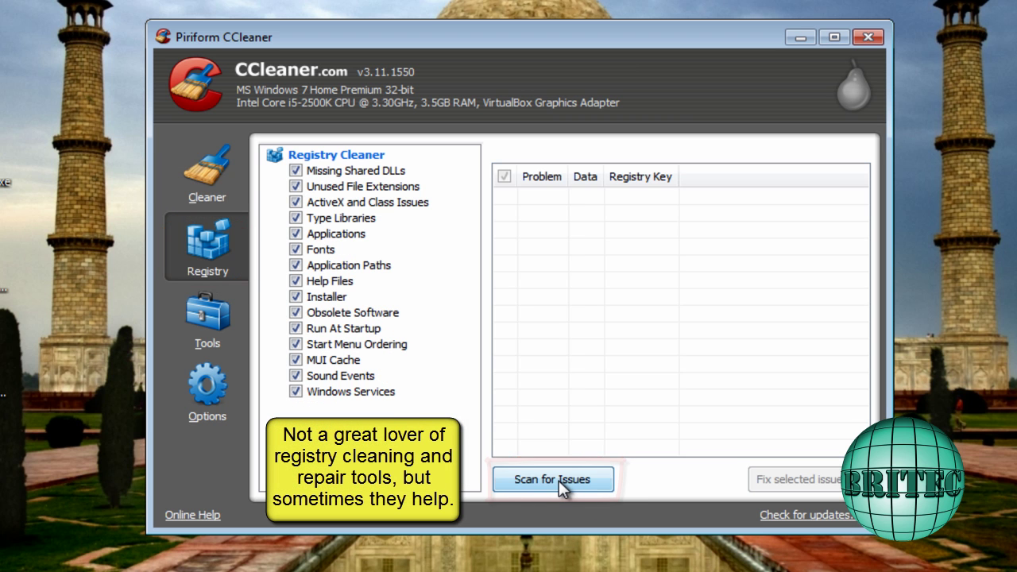
left_click(525, 481)
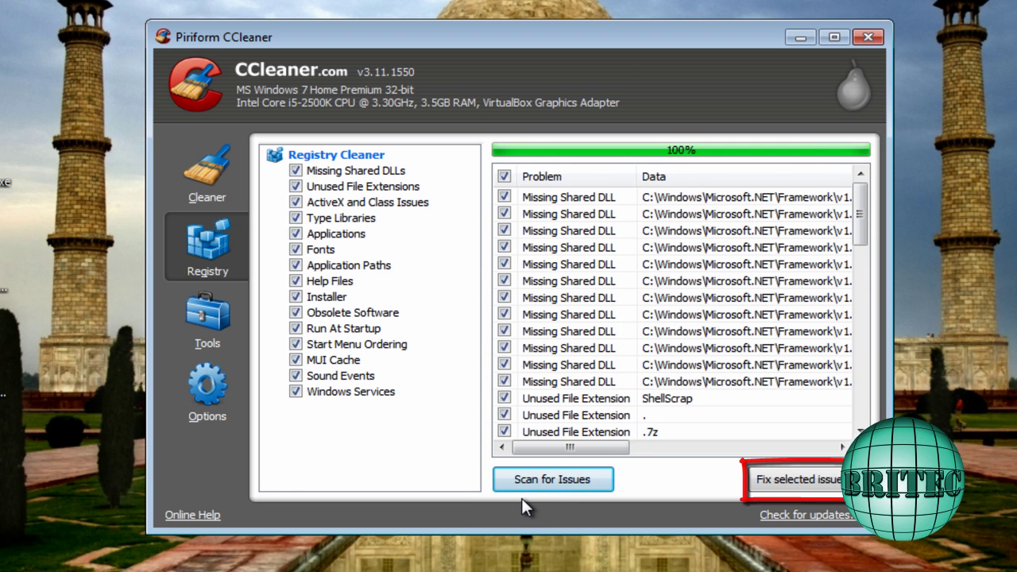
- Start fixing the selected registry issues and save a registry backup as cc_20111022_100051.reg in C:\backup
left_click(786, 482)
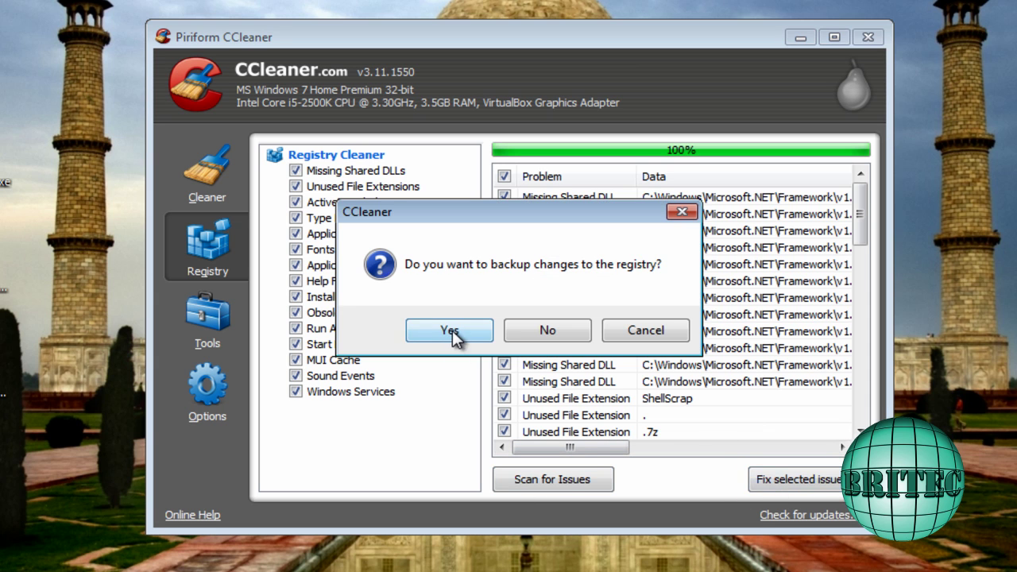
left_click(451, 332)
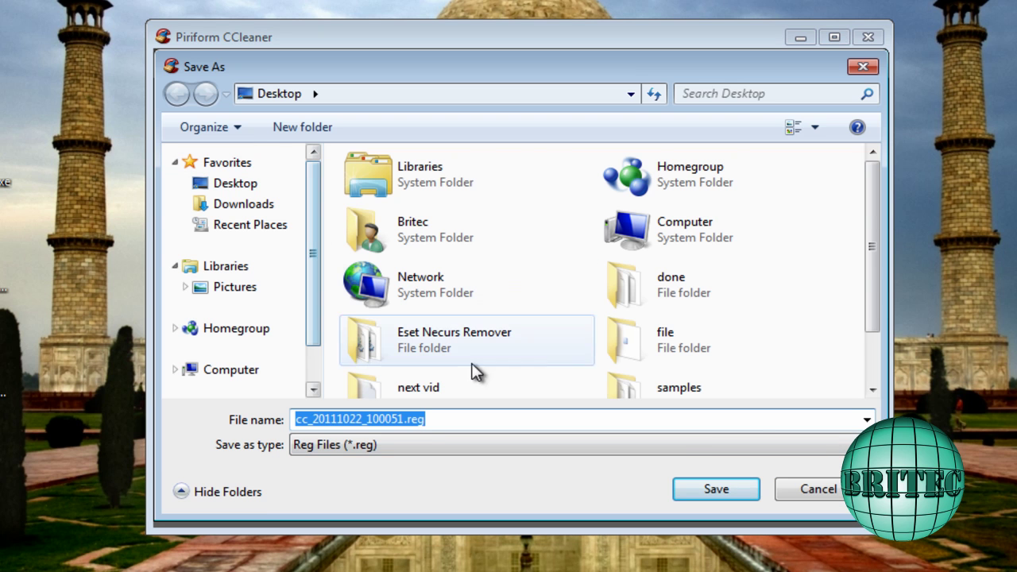
double_click(645, 337)
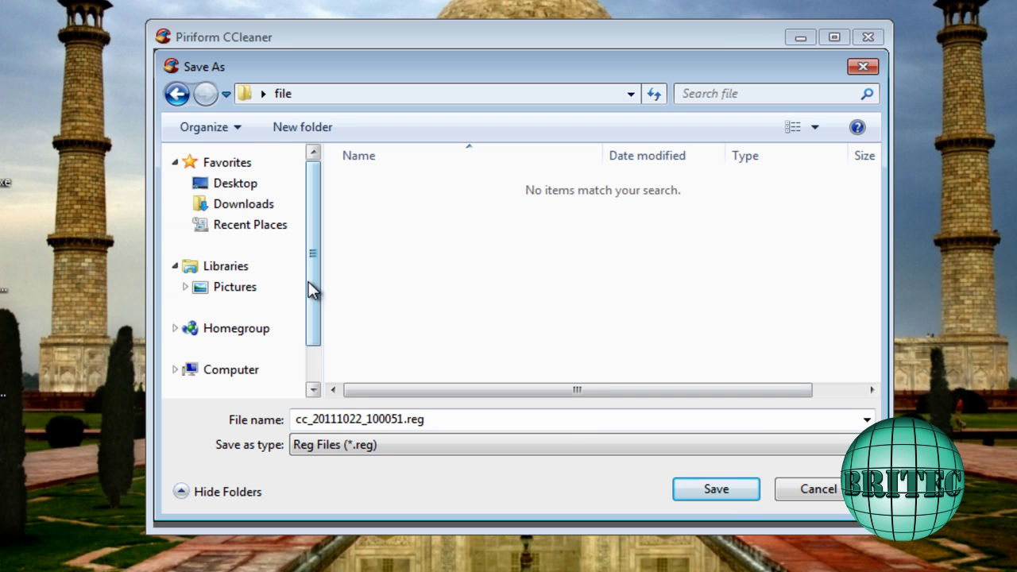
left_click_drag(312, 290, 316, 324)
left_click(235, 278)
left_click(221, 319)
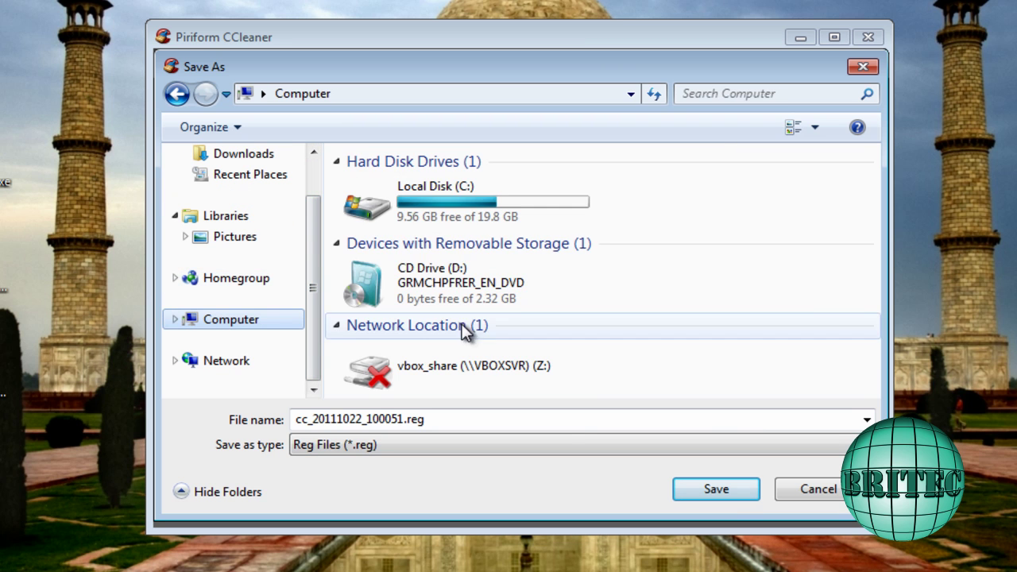
double_click(409, 208)
double_click(389, 188)
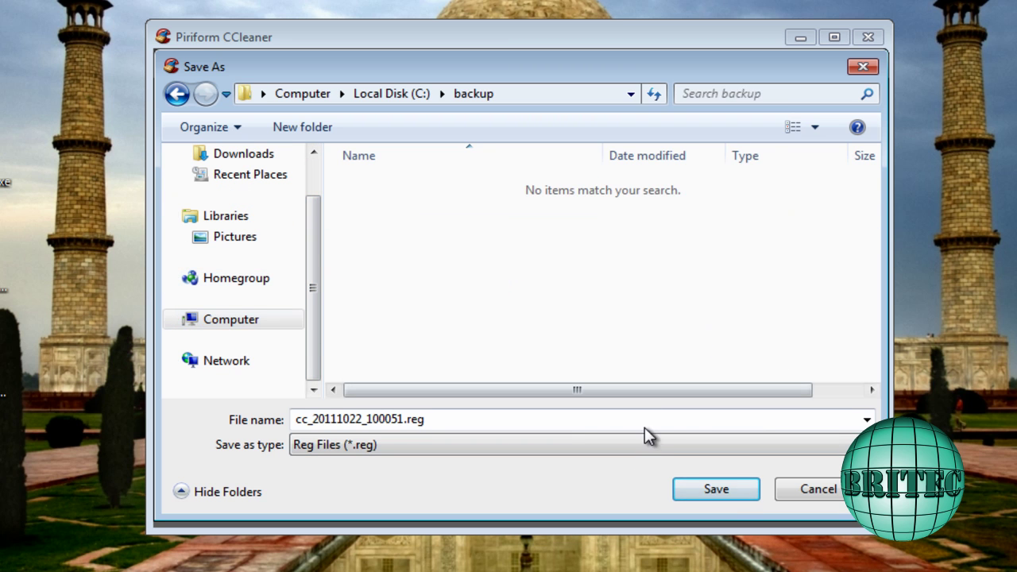
left_click(716, 489)
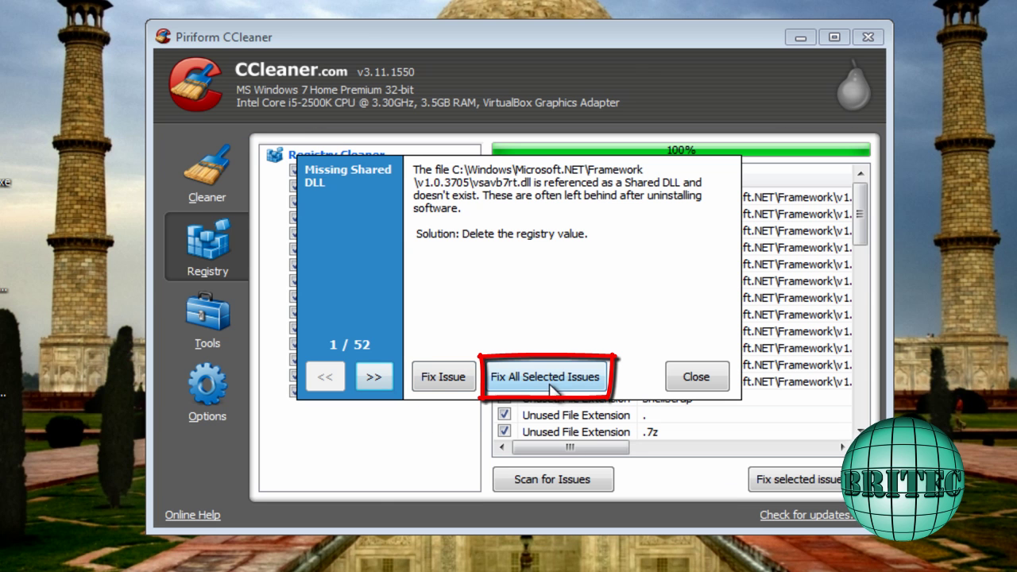
- Fix all selected registry issues, dismiss the issue details and close CCleaner
left_click(525, 379)
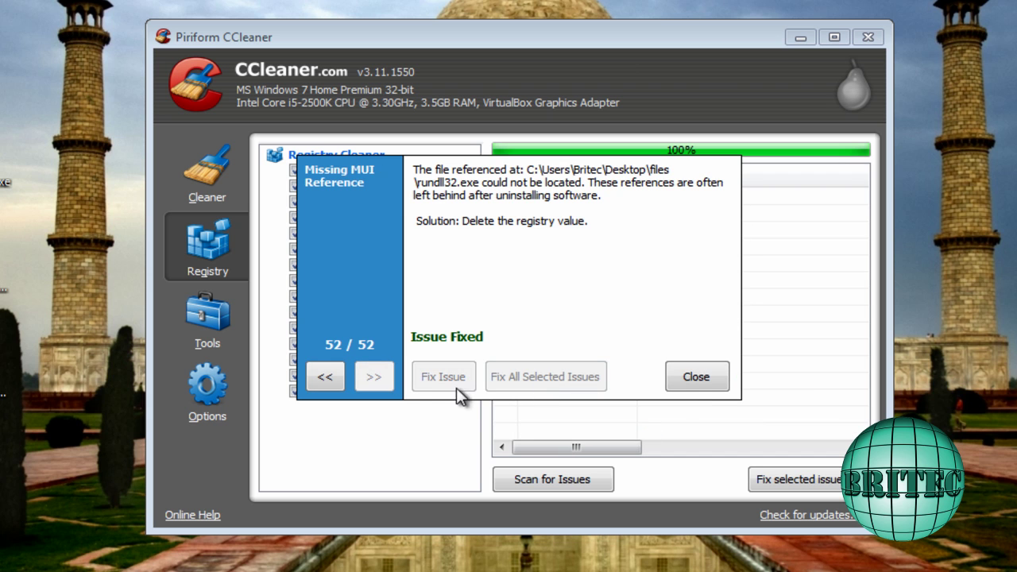
left_click(694, 380)
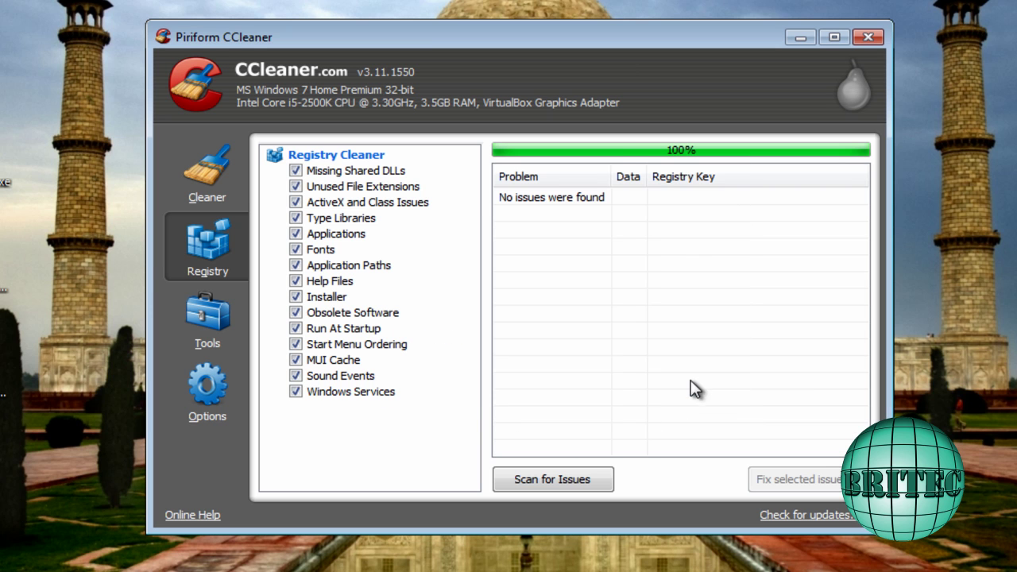
left_click(857, 41)
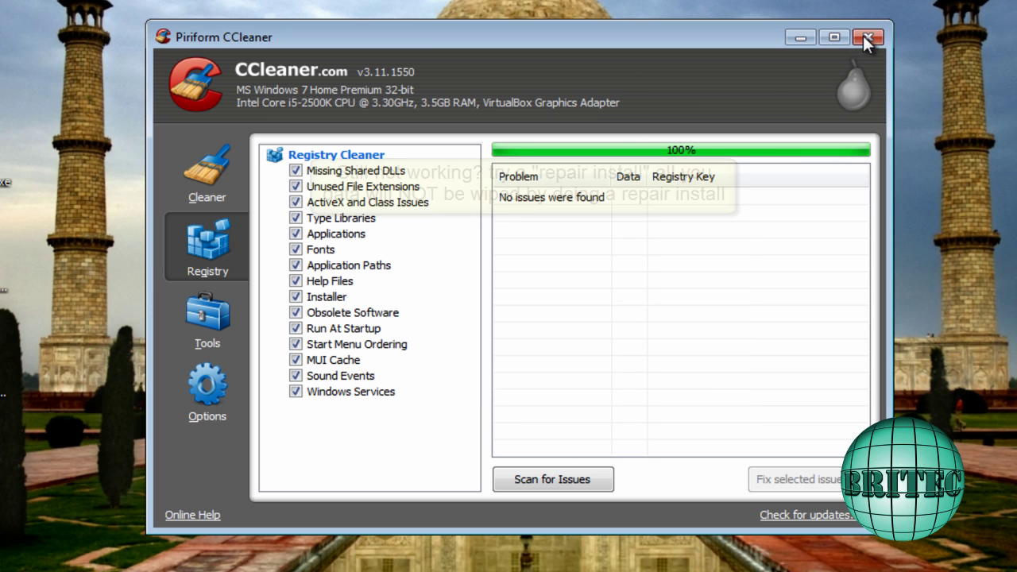